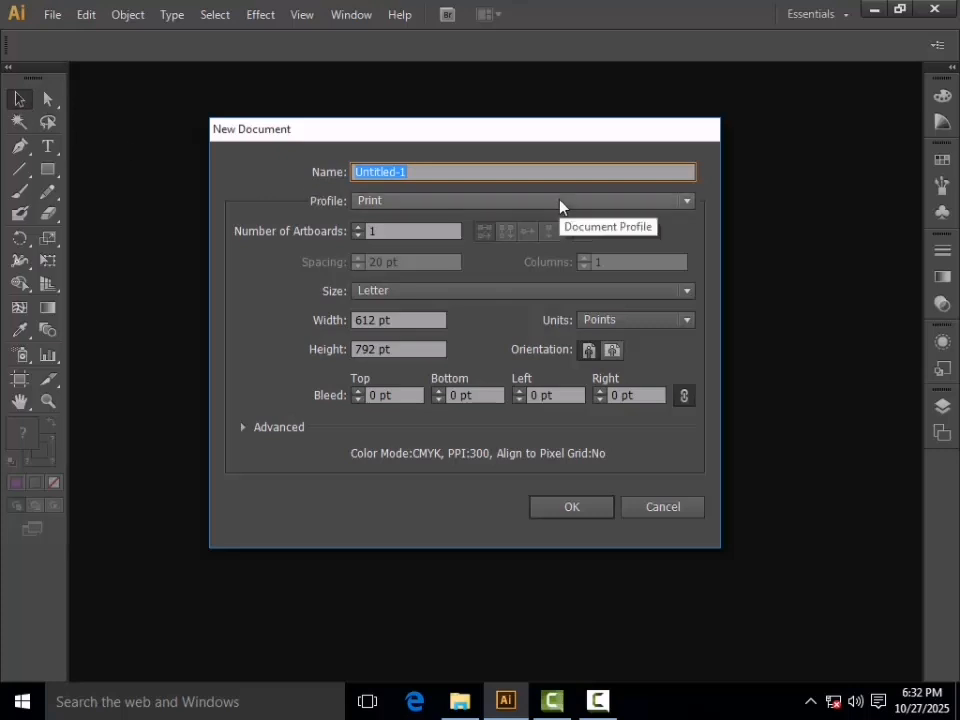
# Replace Untitled-1 with 'SELECTION TOOL' in the document Name field
pyautogui.write('SELECTION TOO')
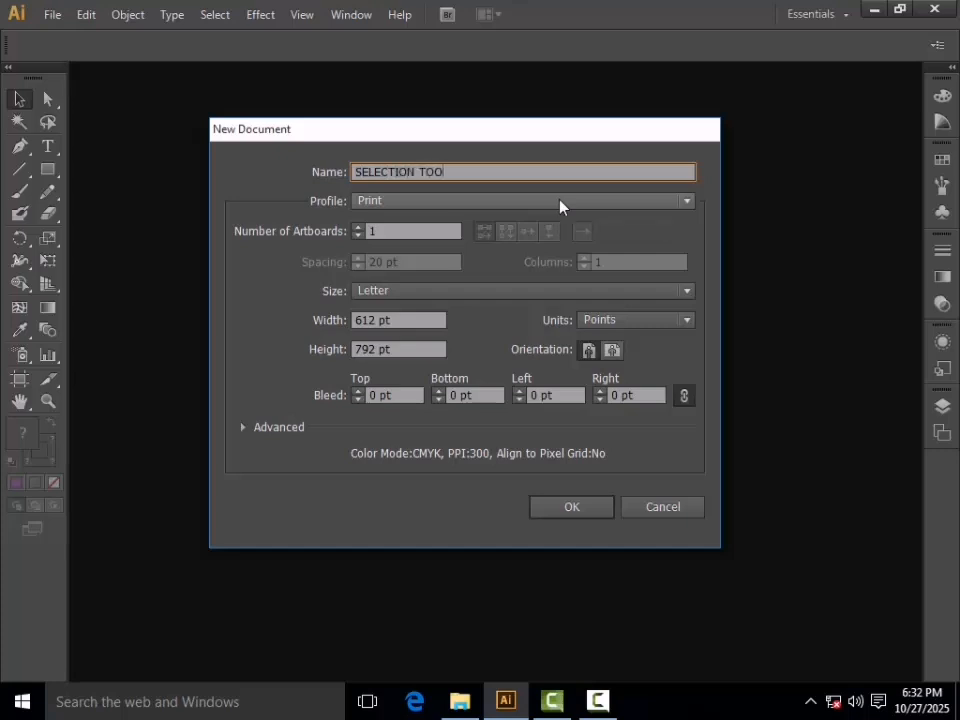
pyautogui.write('L')
pyautogui.click(418, 201)
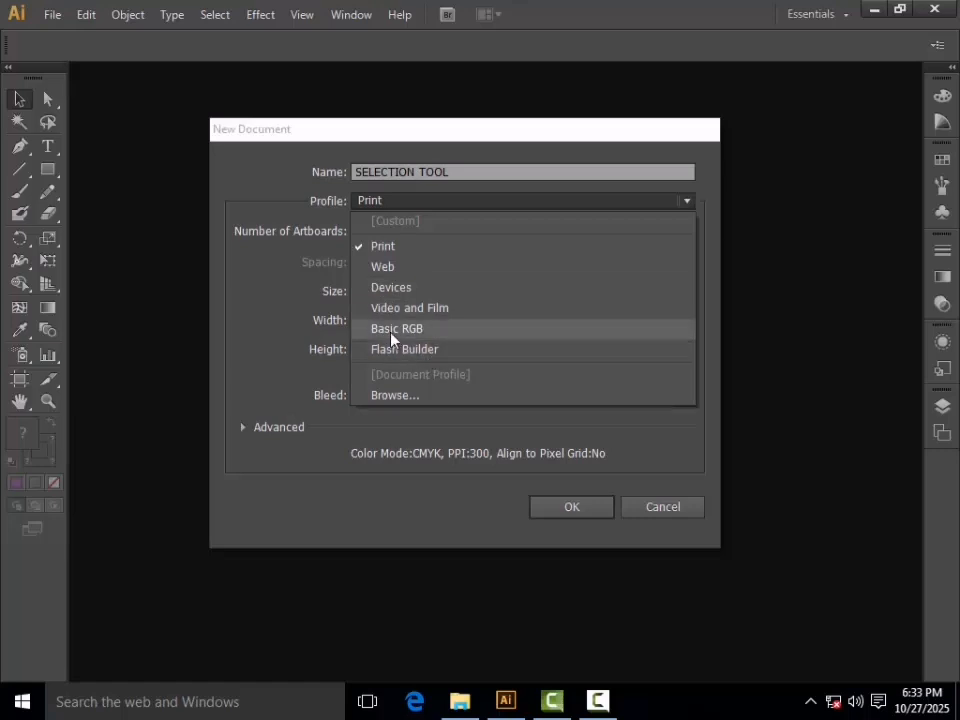
pyautogui.click(384, 246)
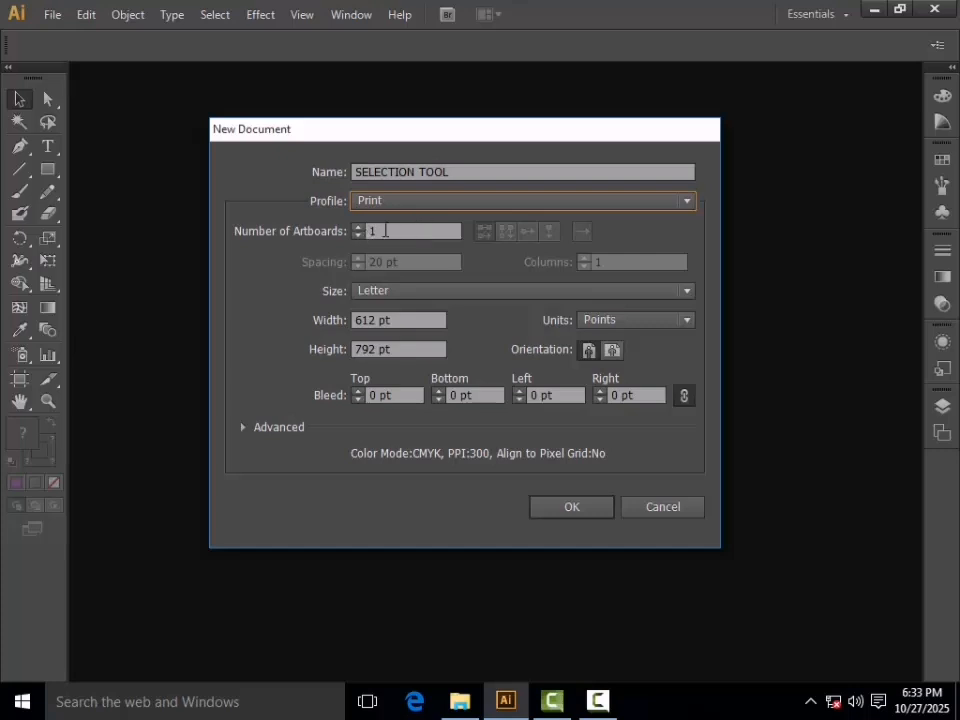
# Keep Letter size, switch units to inches and make the page landscape (11 × 8.5 in)
pyautogui.click(389, 293)
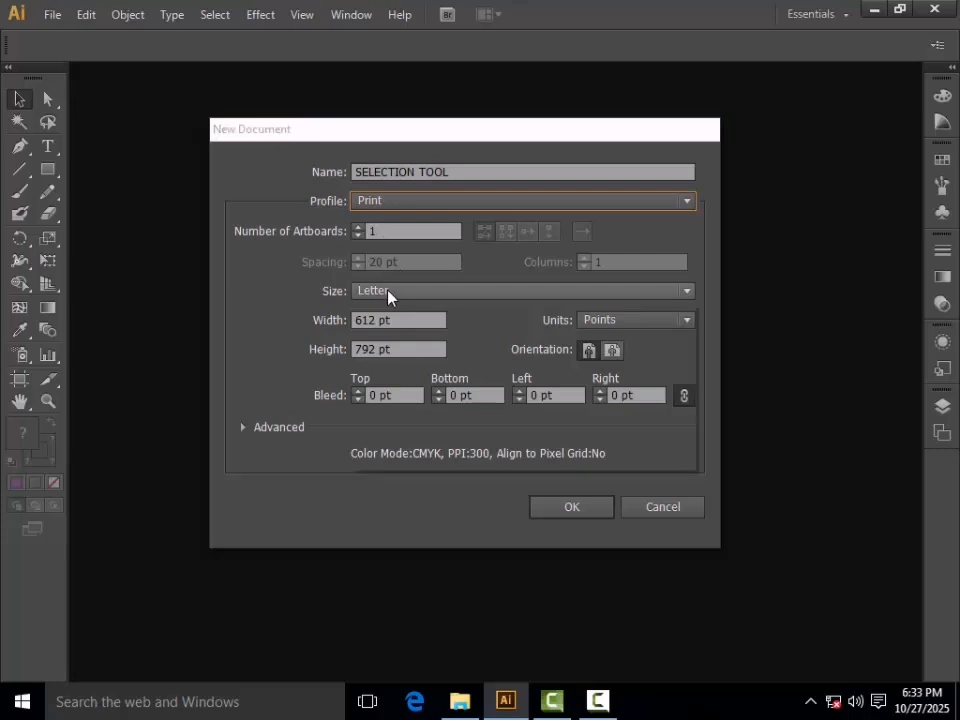
pyautogui.click(389, 293)
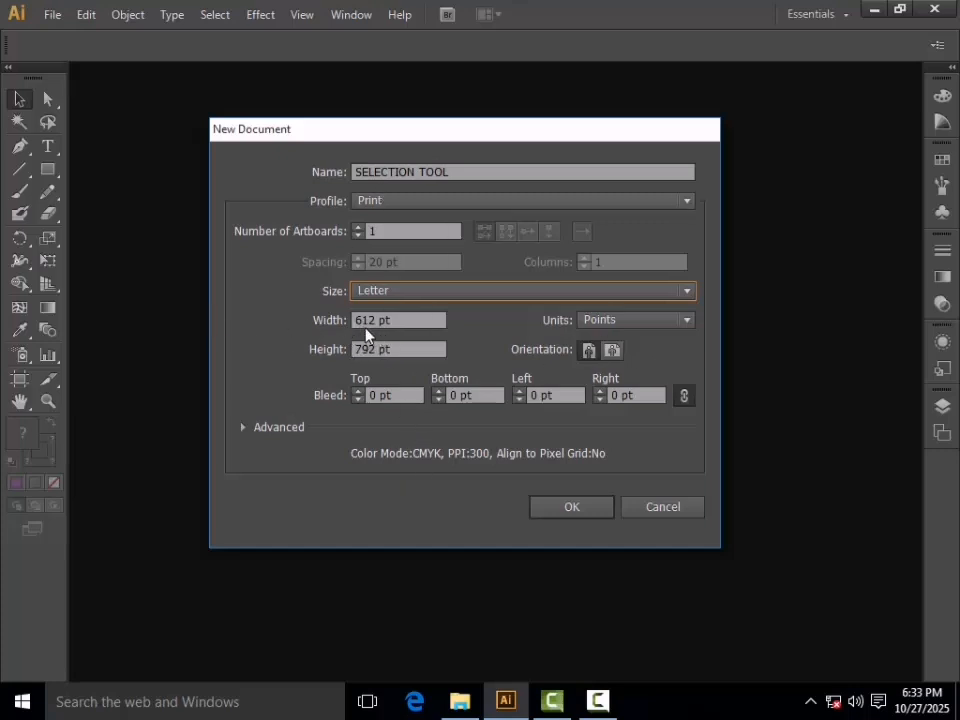
pyautogui.click(613, 324)
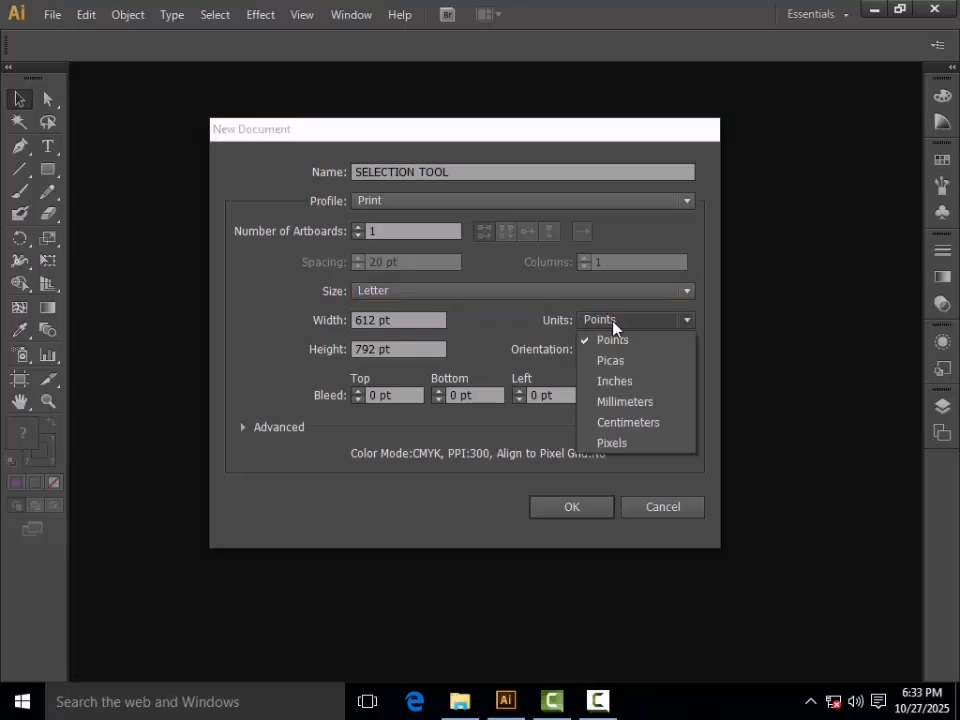
pyautogui.click(615, 381)
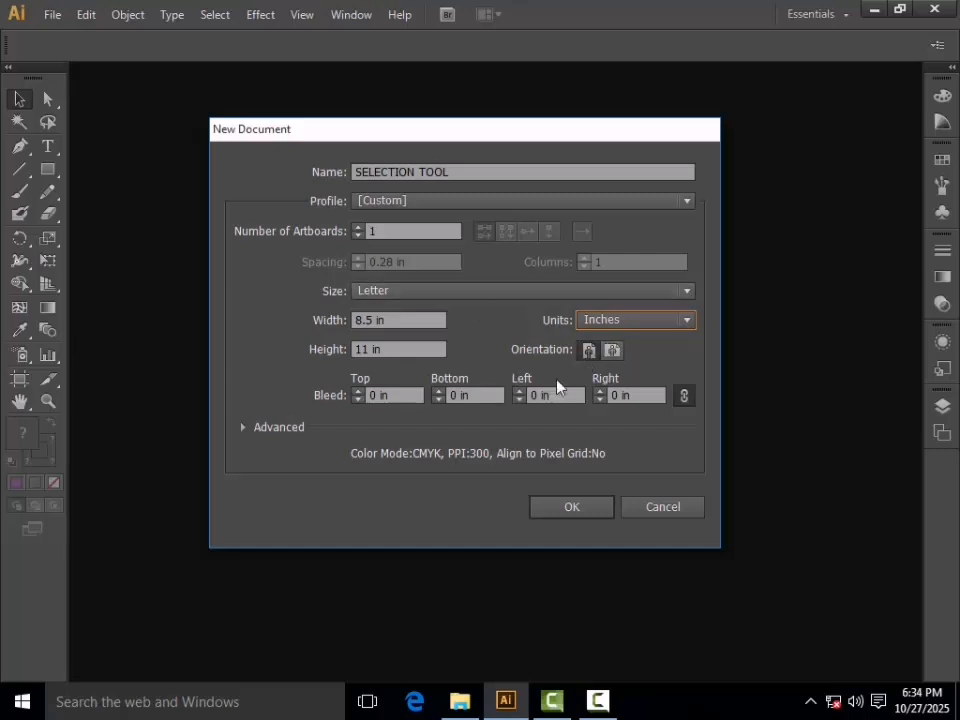
pyautogui.click(613, 352)
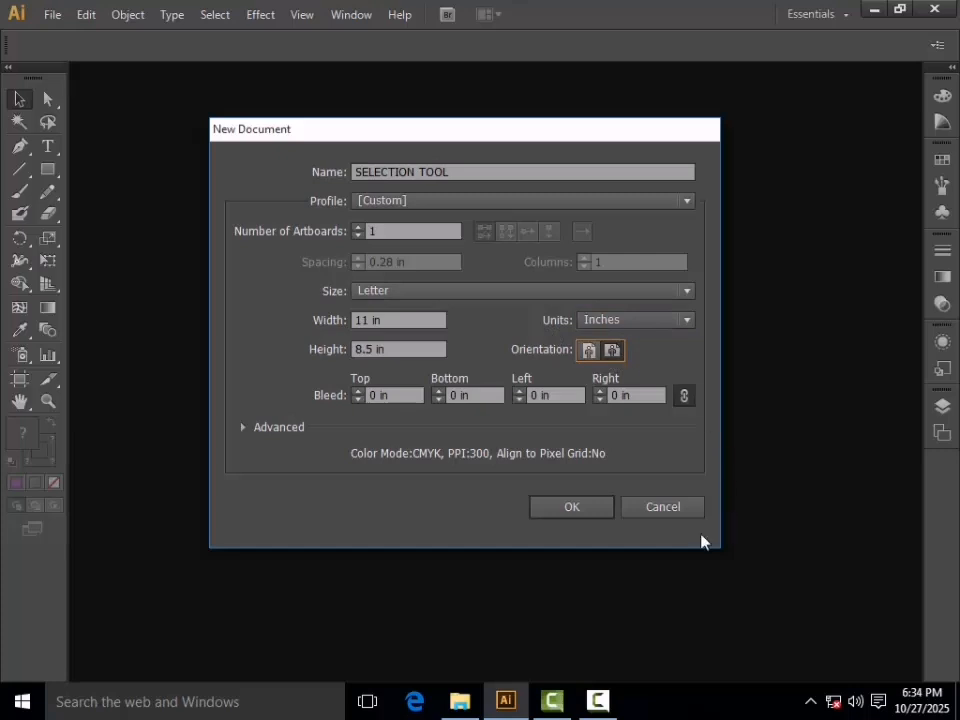
# Create the document and type 'SELECTION TOOL' near the lower left of the page
pyautogui.click(565, 515)
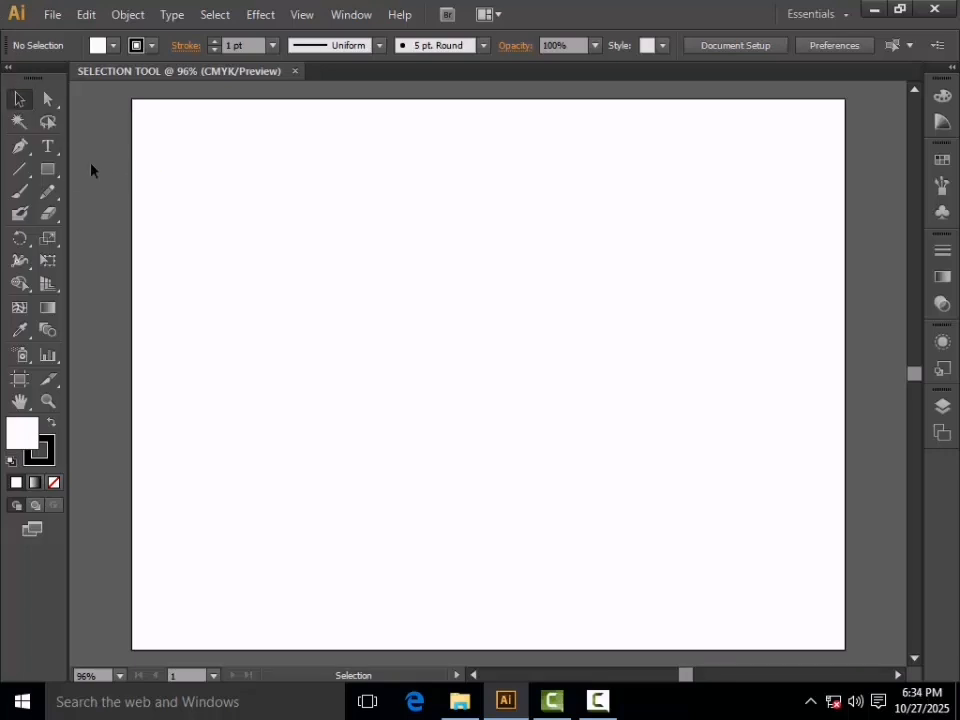
pyautogui.moveTo(50, 175); pyautogui.dragTo(96, 170)
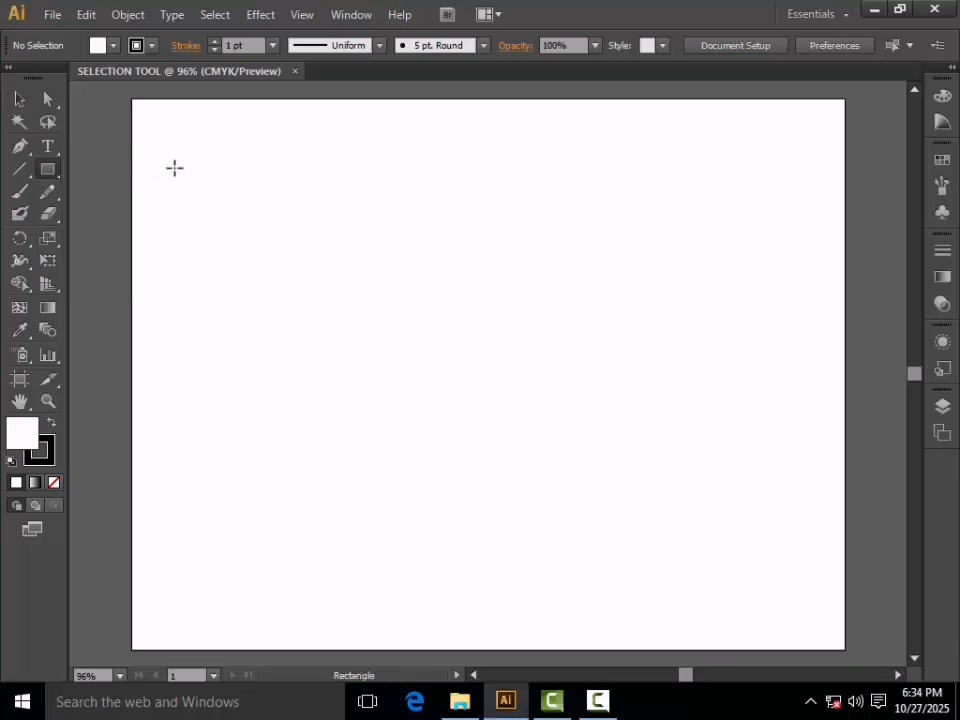
pyautogui.click(52, 149)
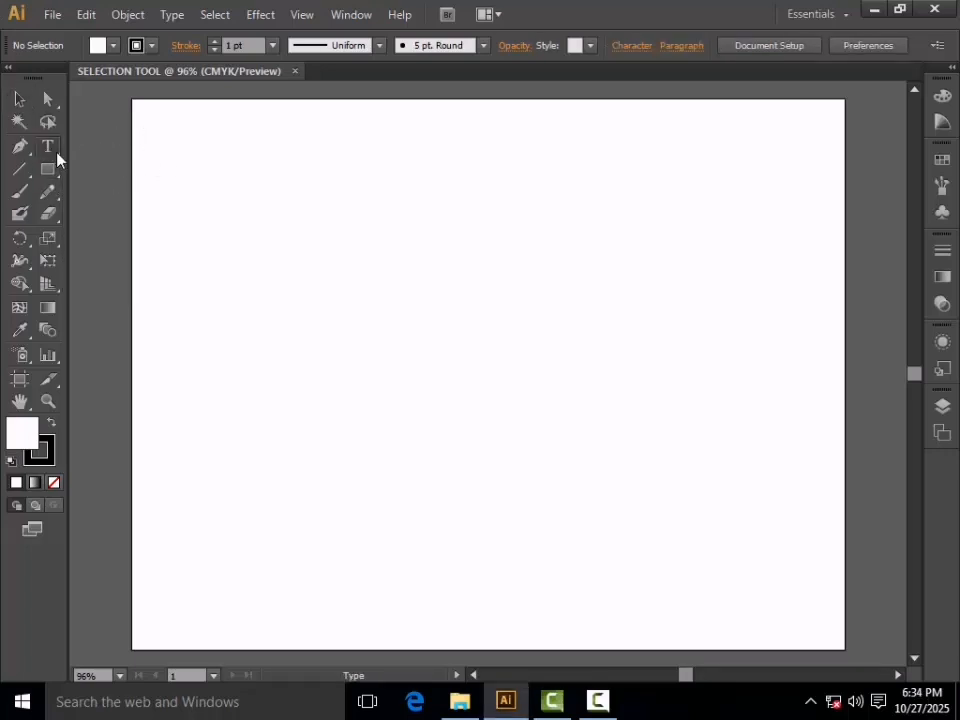
pyautogui.click(245, 548)
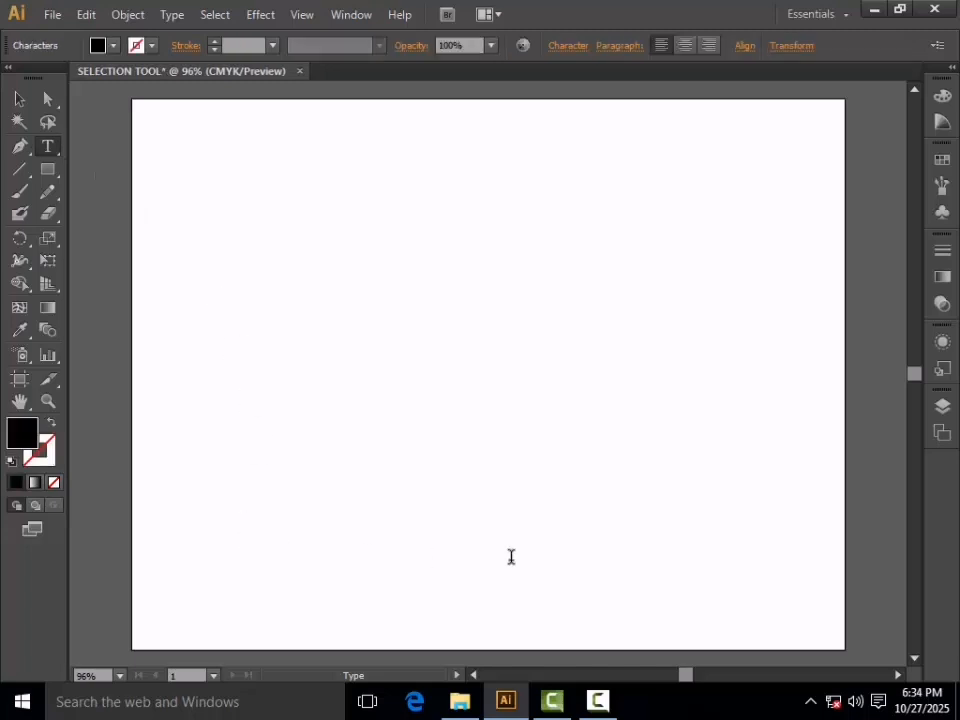
pyautogui.write('SELECTION TOOL')
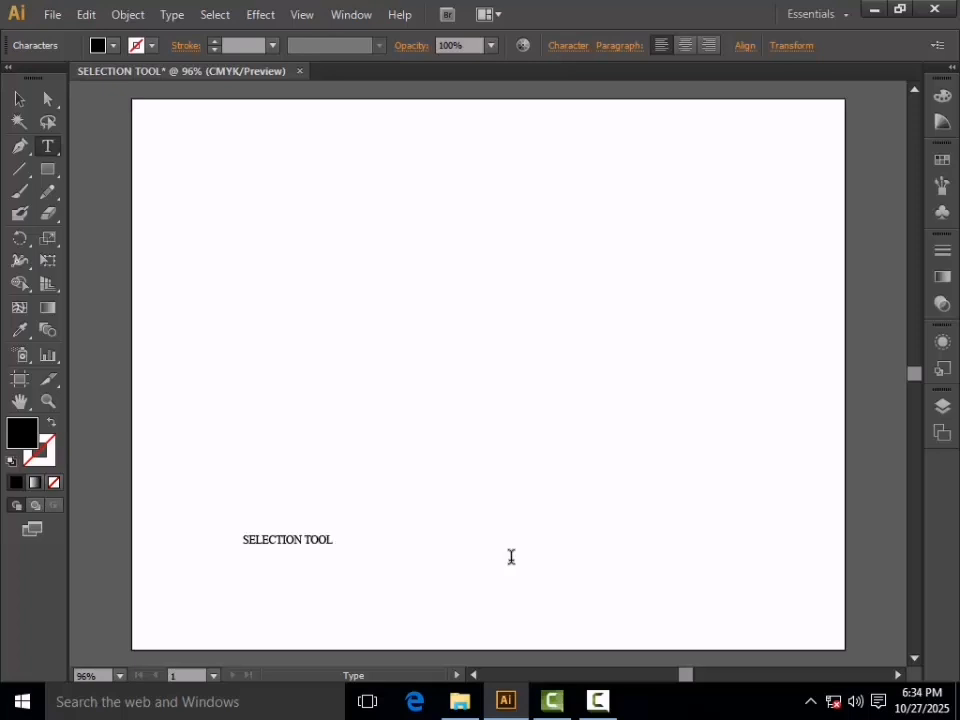
# Enlarge the SELECTION TOOL title and move it toward the bottom centre of the page
pyautogui.click(20, 100)
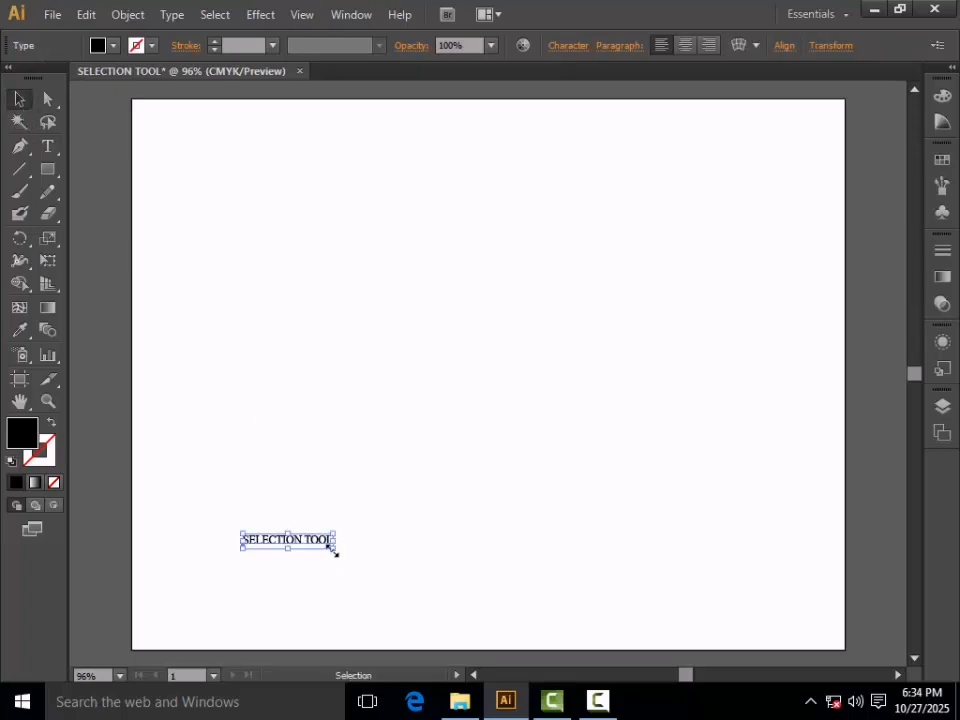
pyautogui.moveTo(334, 550); pyautogui.dragTo(531, 573)
pyautogui.moveTo(317, 541); pyautogui.dragTo(519, 601)
# Draw a black square at the top-left and place a copy of it just to its right
pyautogui.click(557, 477)
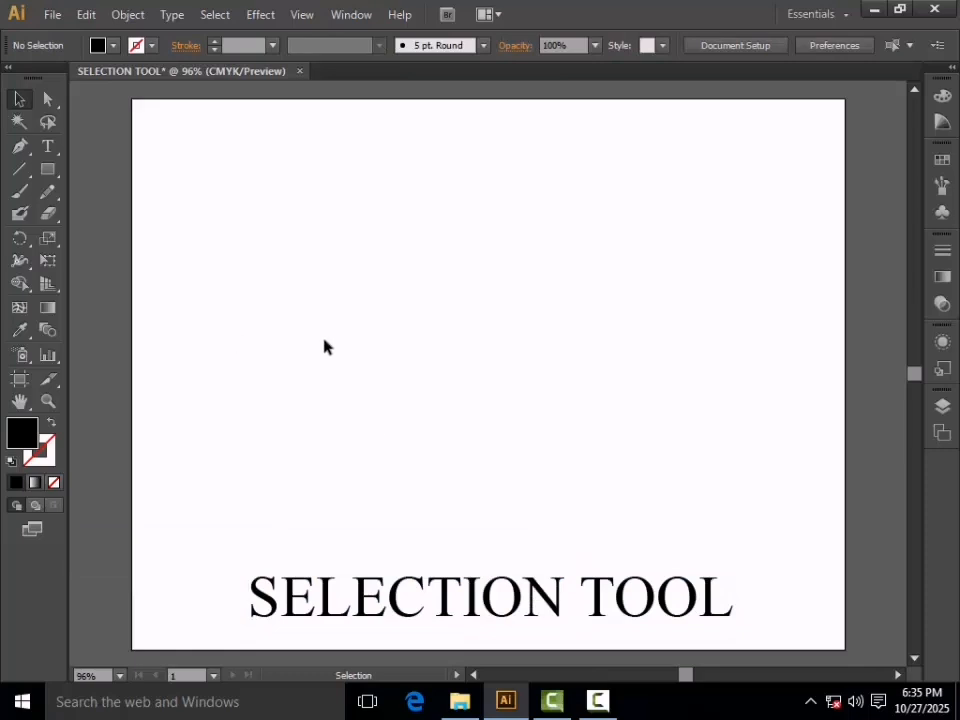
pyautogui.moveTo(47, 169); pyautogui.dragTo(80, 167)
pyautogui.moveTo(167, 115)
pyautogui.mouseDown()
pyautogui.moveTo(178, 137)
pyautogui.moveTo(281, 217)
pyautogui.mouseUp()
pyautogui.click(19, 99)
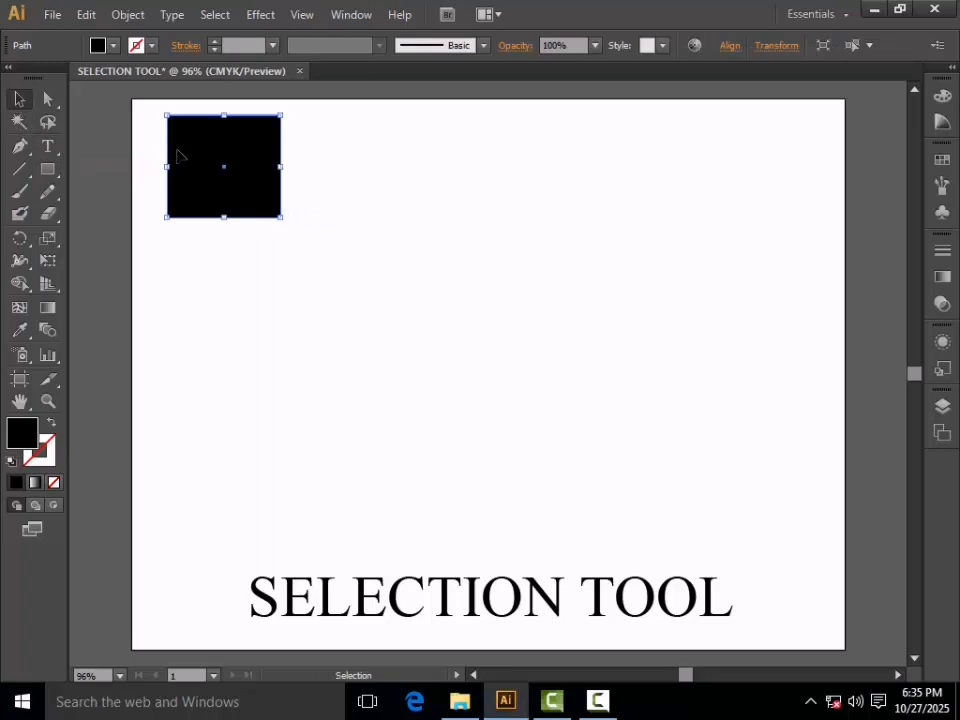
pyautogui.moveTo(209, 166); pyautogui.dragTo(187, 166)
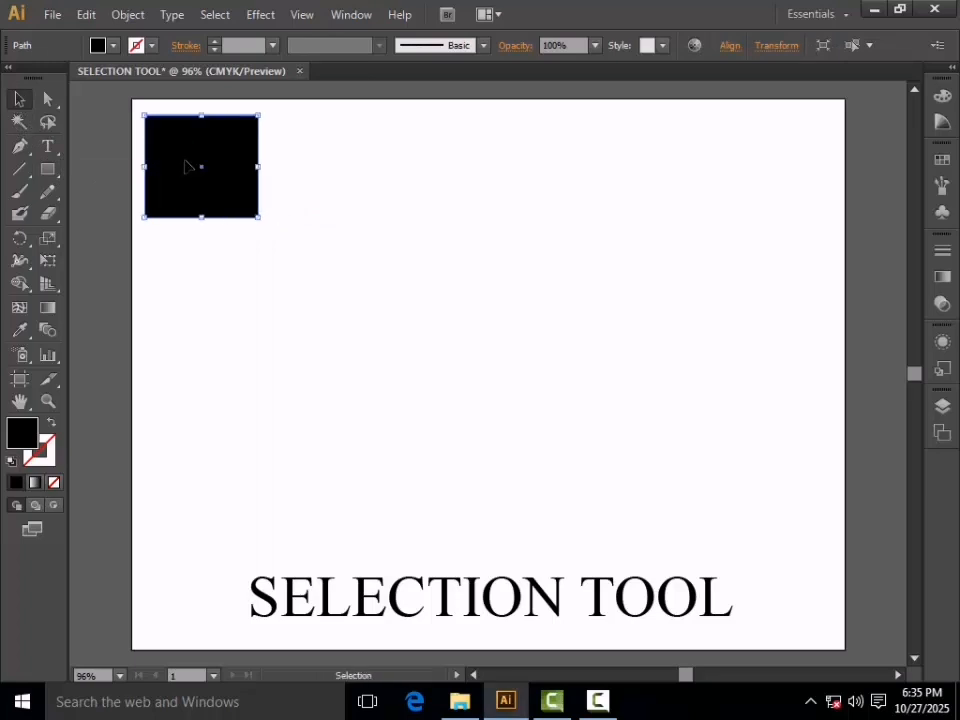
pyautogui.moveTo(186, 166); pyautogui.dragTo(325, 232)
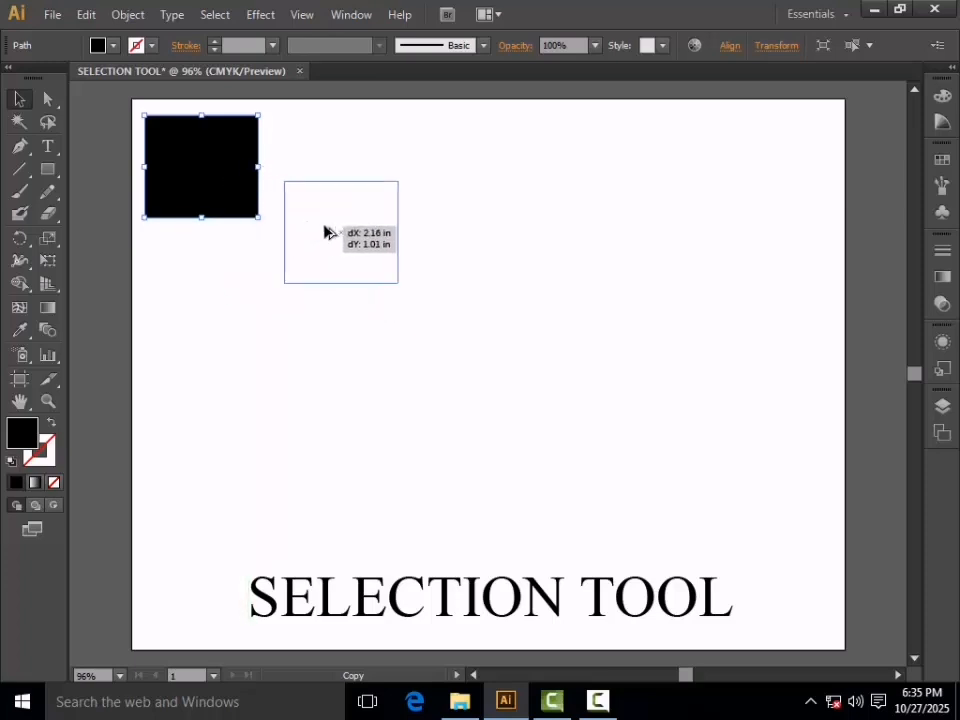
pyautogui.moveTo(325, 232); pyautogui.dragTo(311, 206)
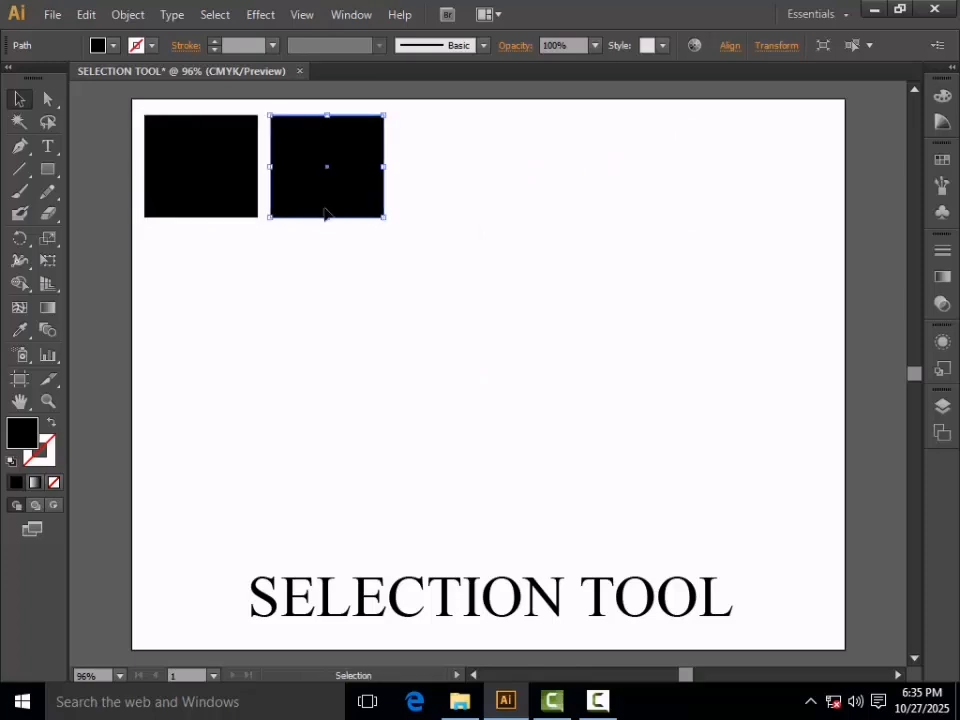
# Repeat the duplicate with Ctrl+D to extend the top row to five squares
pyautogui.press('a')
pyautogui.hotkey('ctrl', 'd')
pyautogui.hotkey('ctrl', 'd')
pyautogui.hotkey('ctrl', 'd')
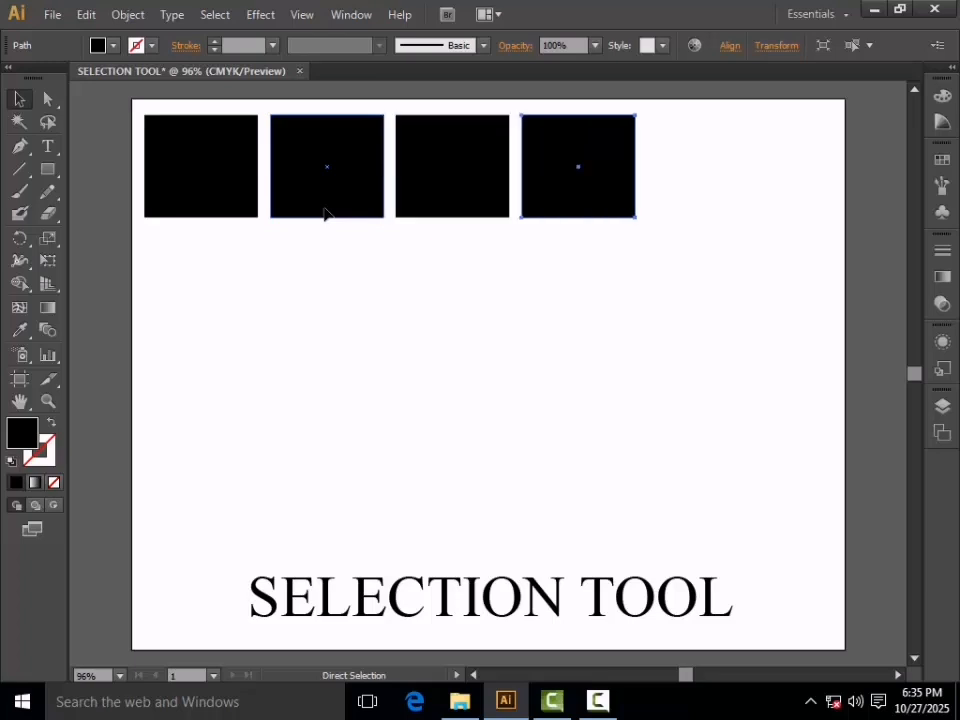
pyautogui.press('v')
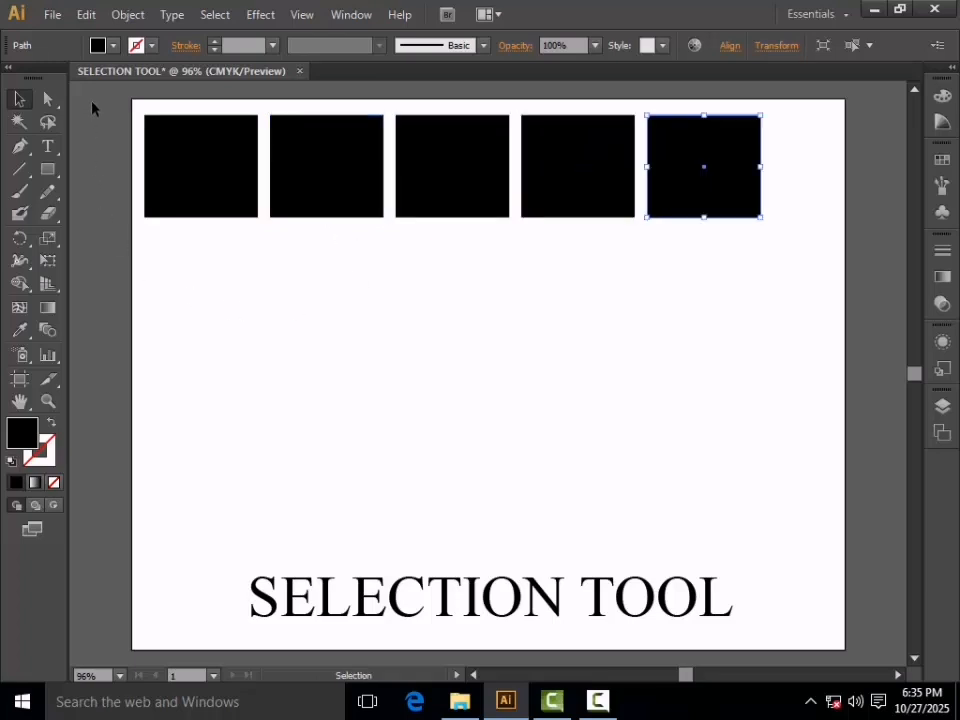
# Copy the row down into four rows, then open the top-right square's fill colour picker
pyautogui.moveTo(125, 95); pyautogui.dragTo(818, 249)
pyautogui.moveTo(679, 171); pyautogui.dragTo(692, 284)
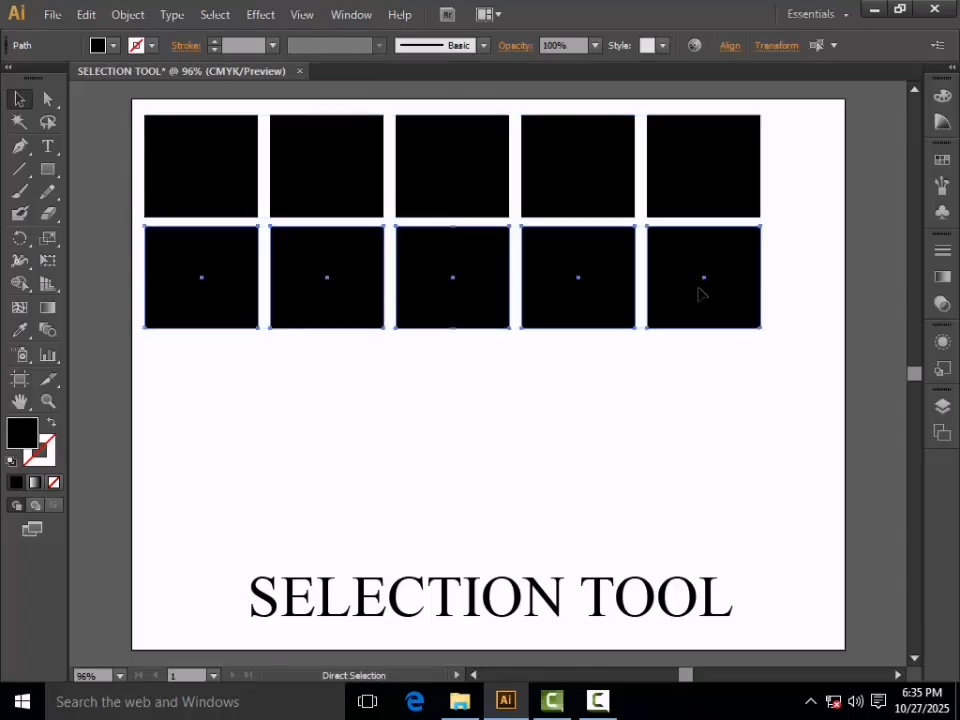
pyautogui.hotkey('ctrl', 'd')
pyautogui.hotkey('ctrl', 'd')
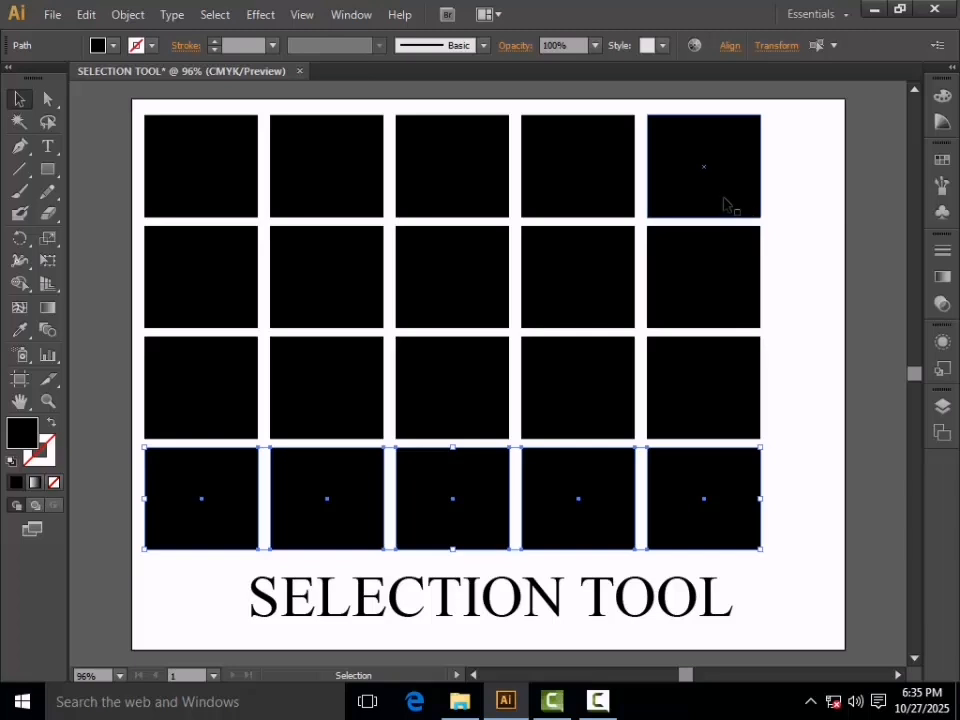
pyautogui.click(752, 207)
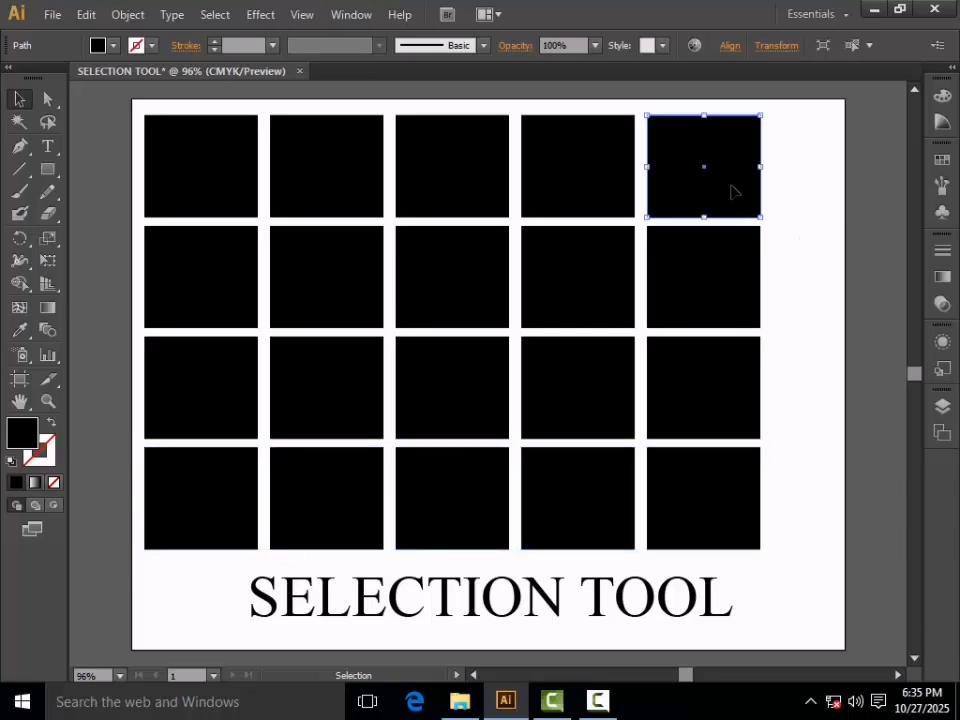
pyautogui.doubleClick(22, 433)
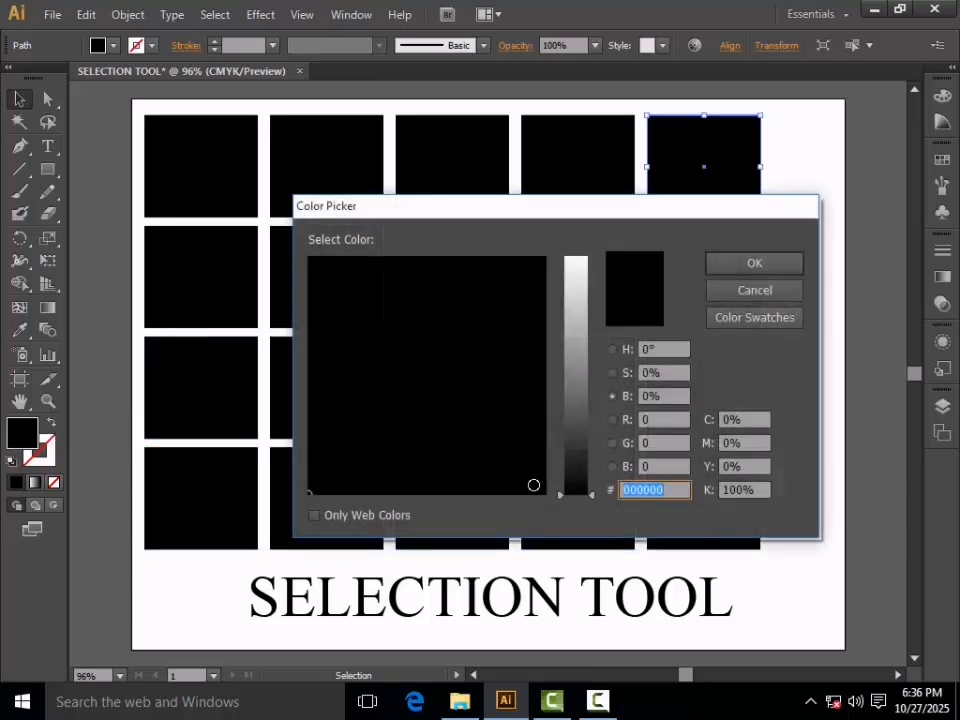
# Try a brighter purple in the Color Picker, then cancel so the fill stays black
pyautogui.click(504, 375)
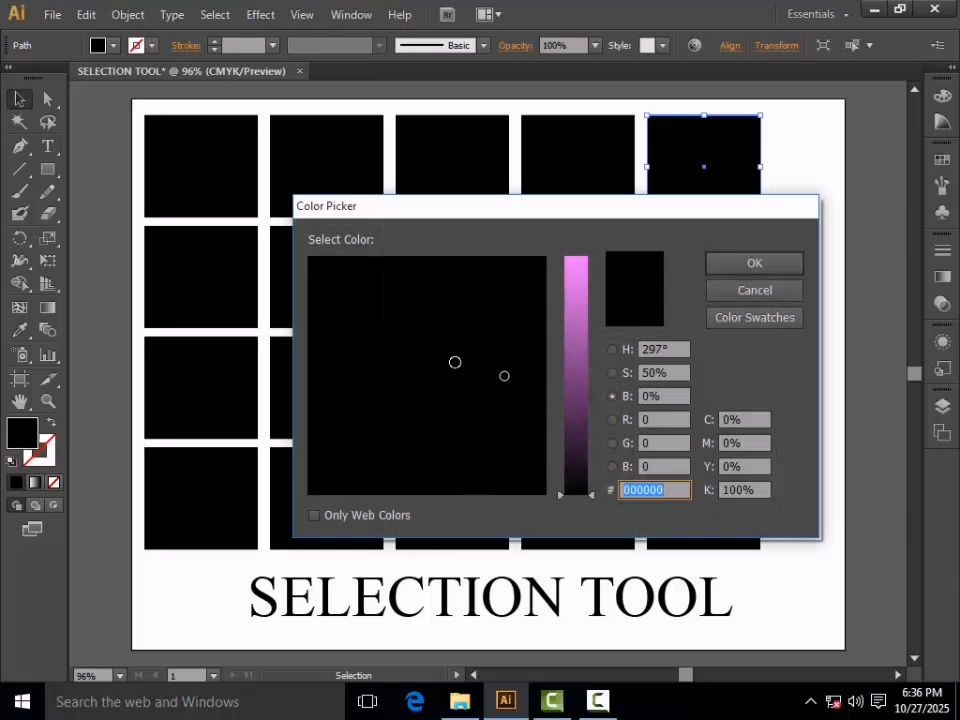
pyautogui.click(578, 404)
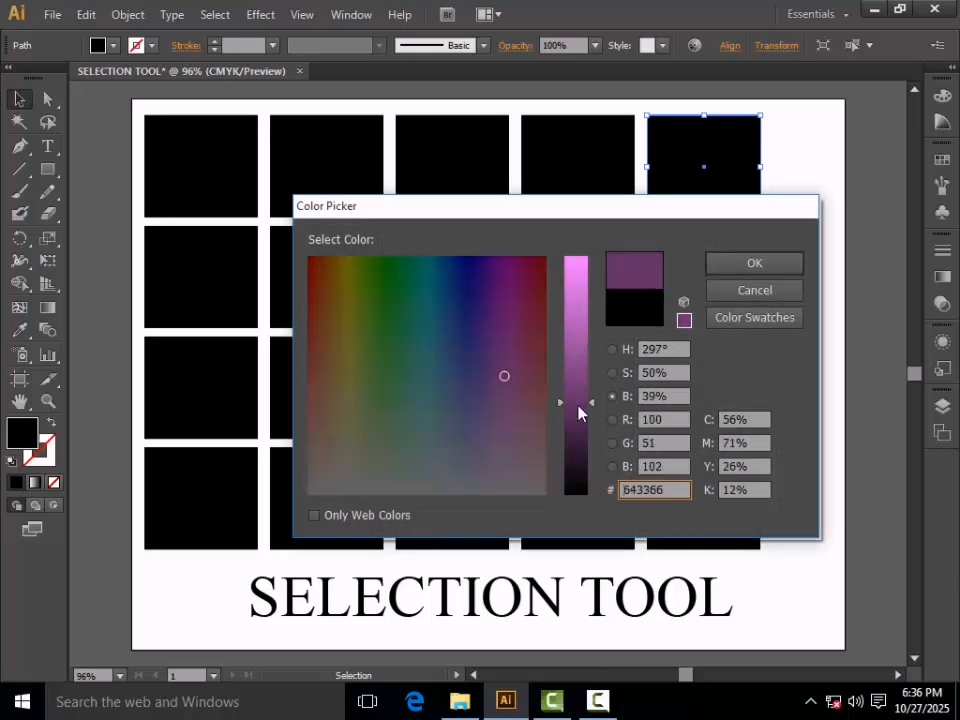
pyautogui.moveTo(578, 406); pyautogui.dragTo(570, 321)
pyautogui.click(735, 293)
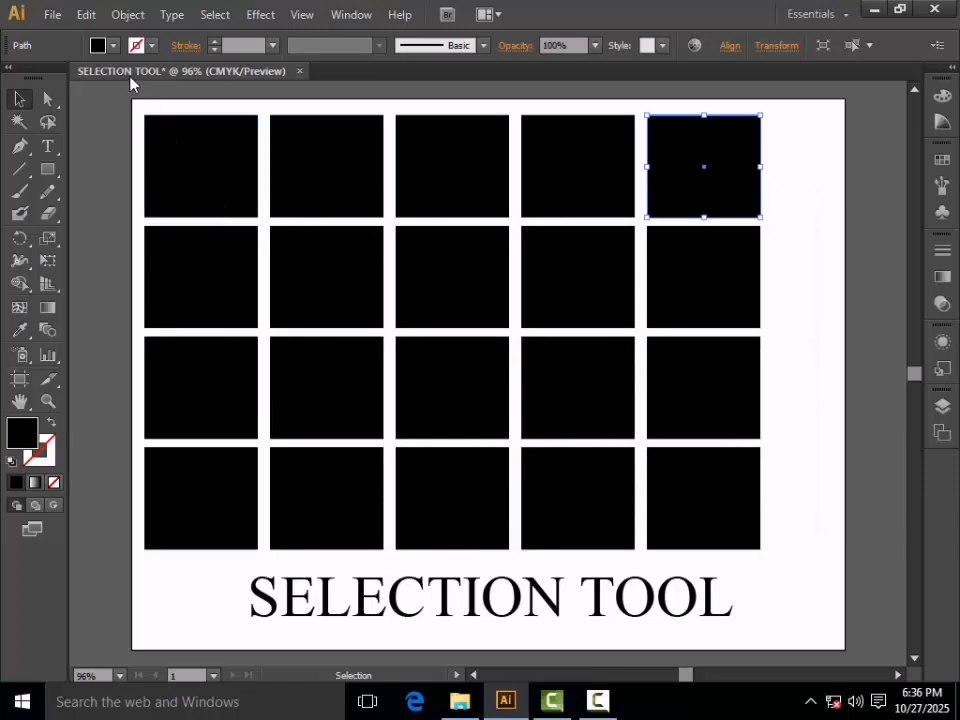
# Fill the top-right square with a brown swatch from the Control bar
pyautogui.click(112, 45)
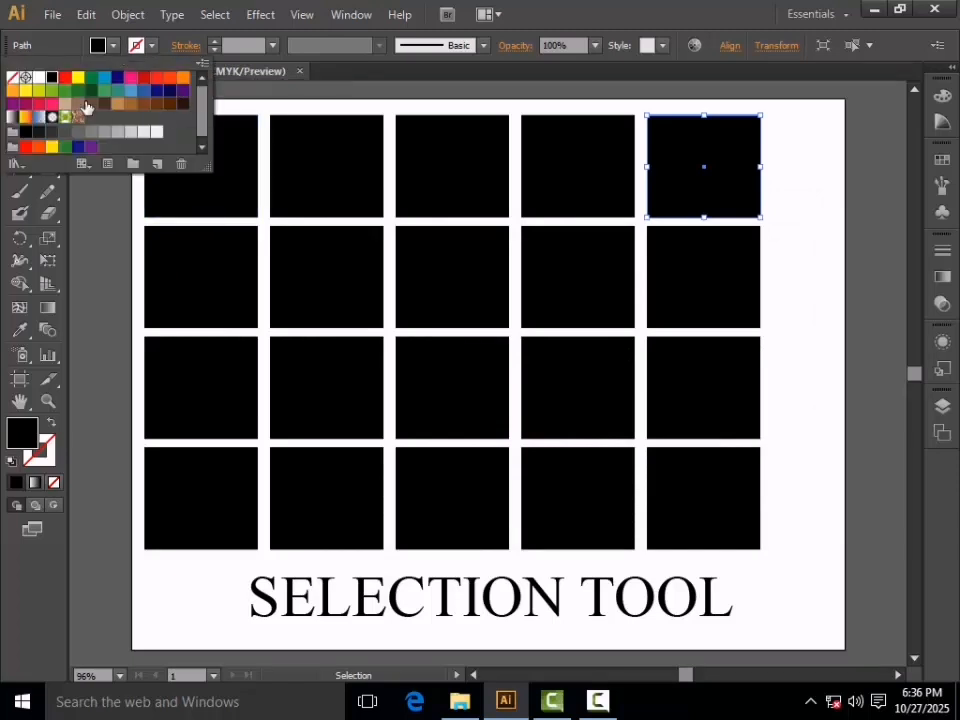
pyautogui.click(156, 101)
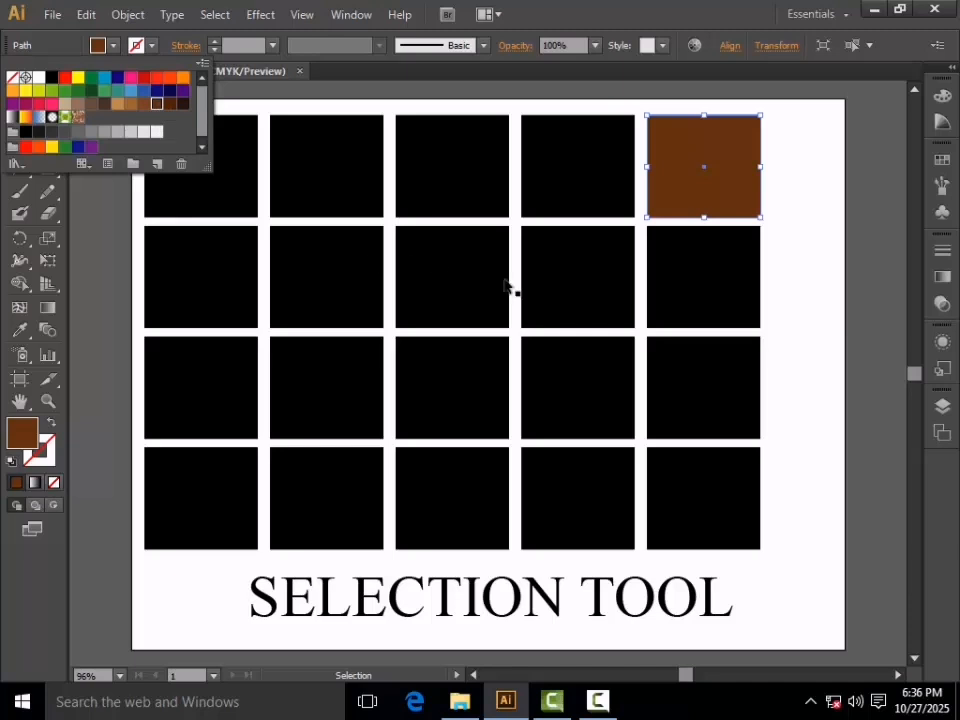
pyautogui.doubleClick(550, 285)
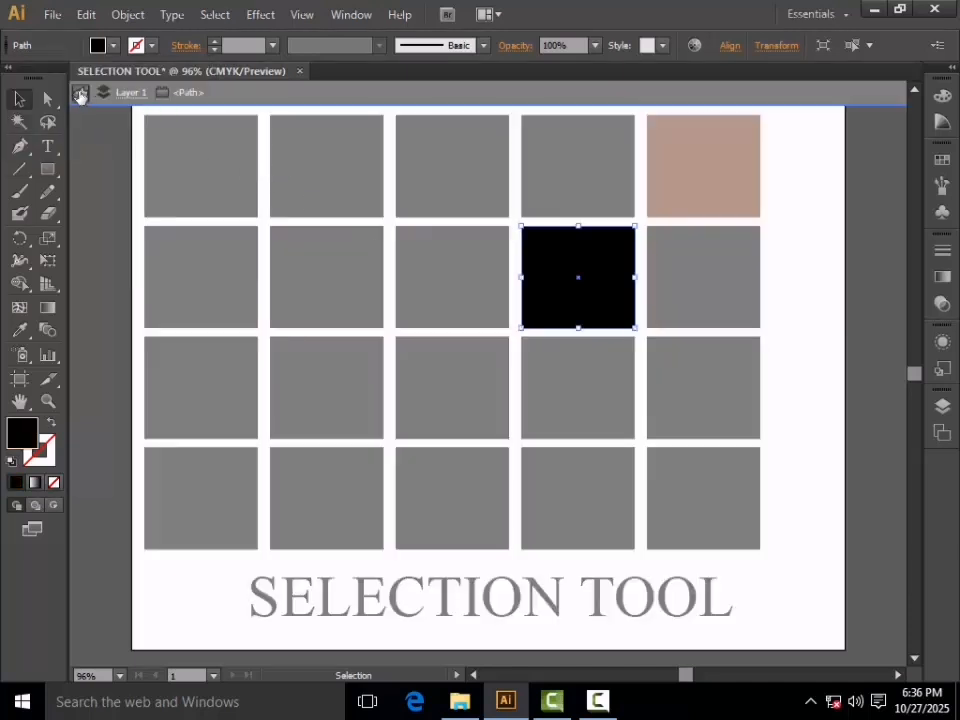
pyautogui.click(80, 92)
pyautogui.click(114, 45)
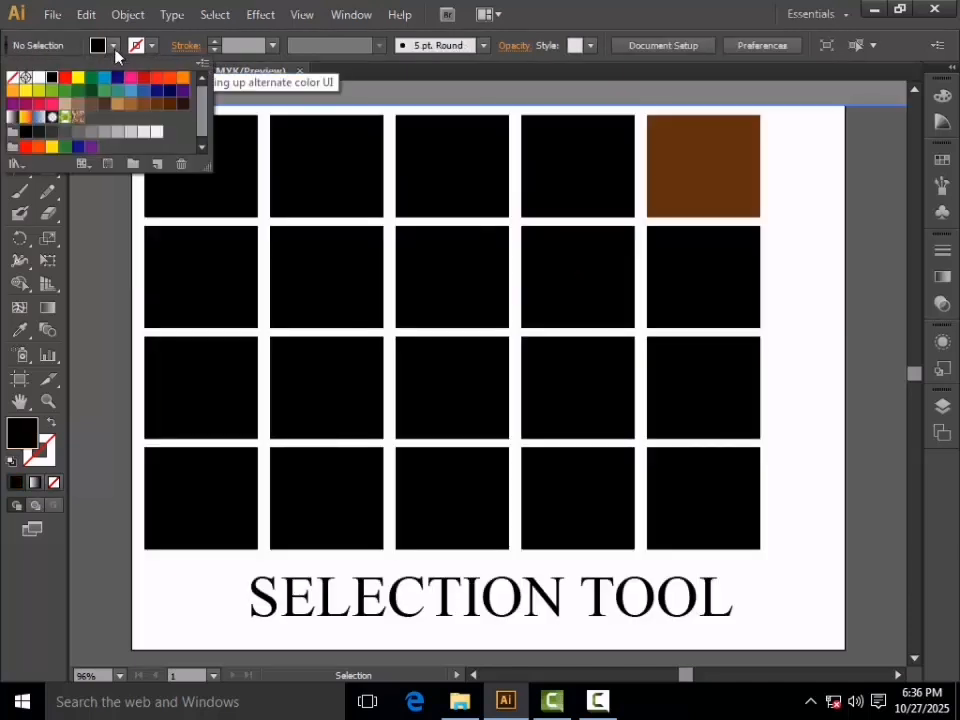
pyautogui.click(183, 103)
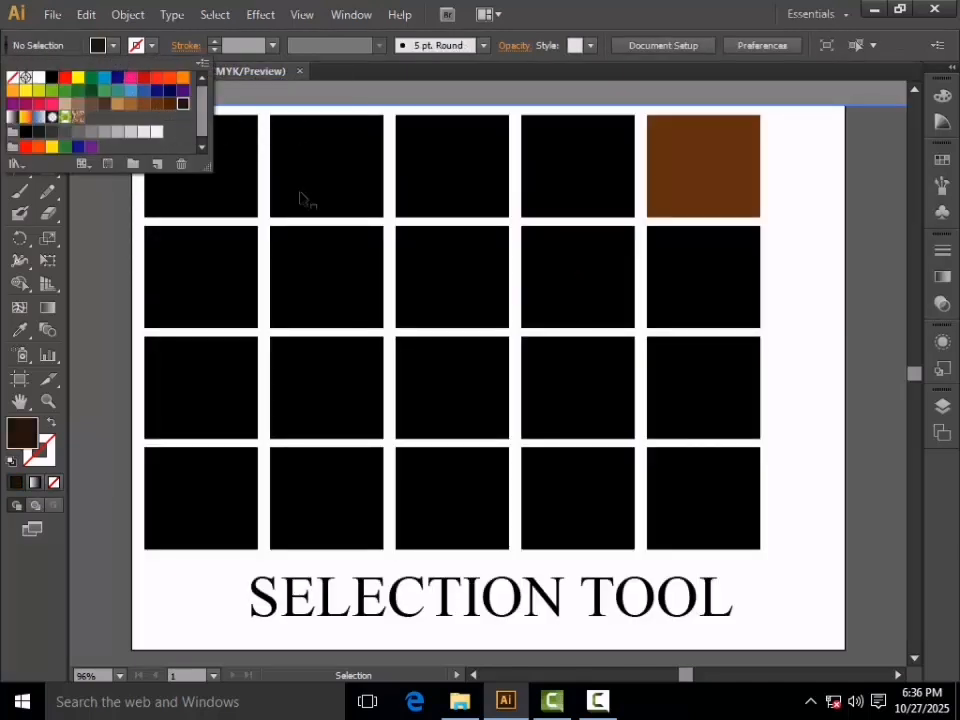
pyautogui.click(636, 280)
pyautogui.click(80, 92)
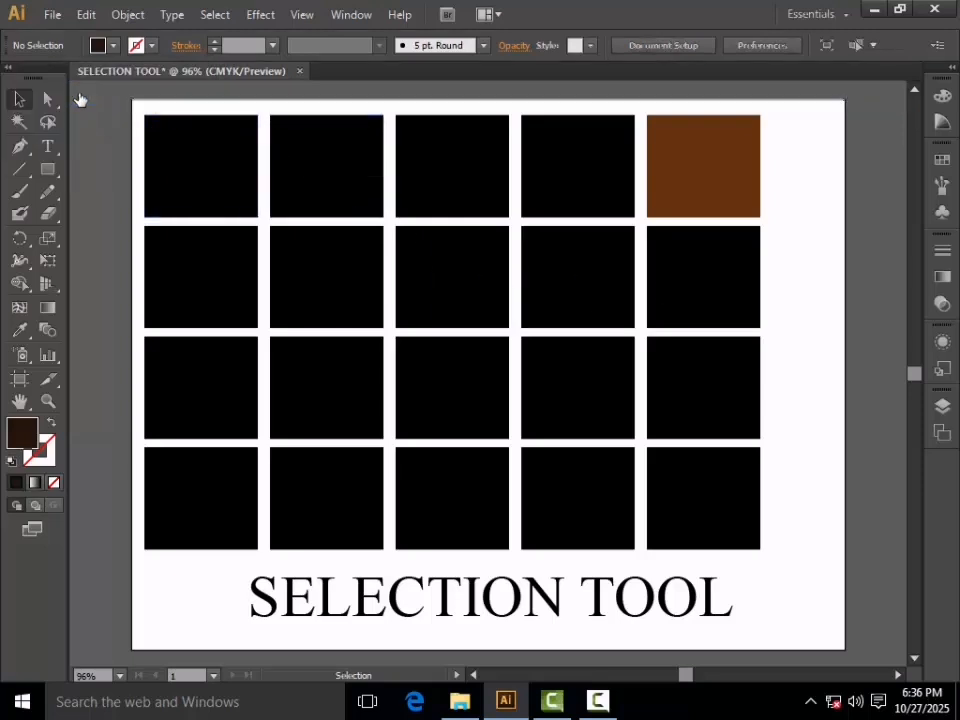
# Fill the second-row, fourth square with a purple swatch and deselect it
pyautogui.click(528, 270)
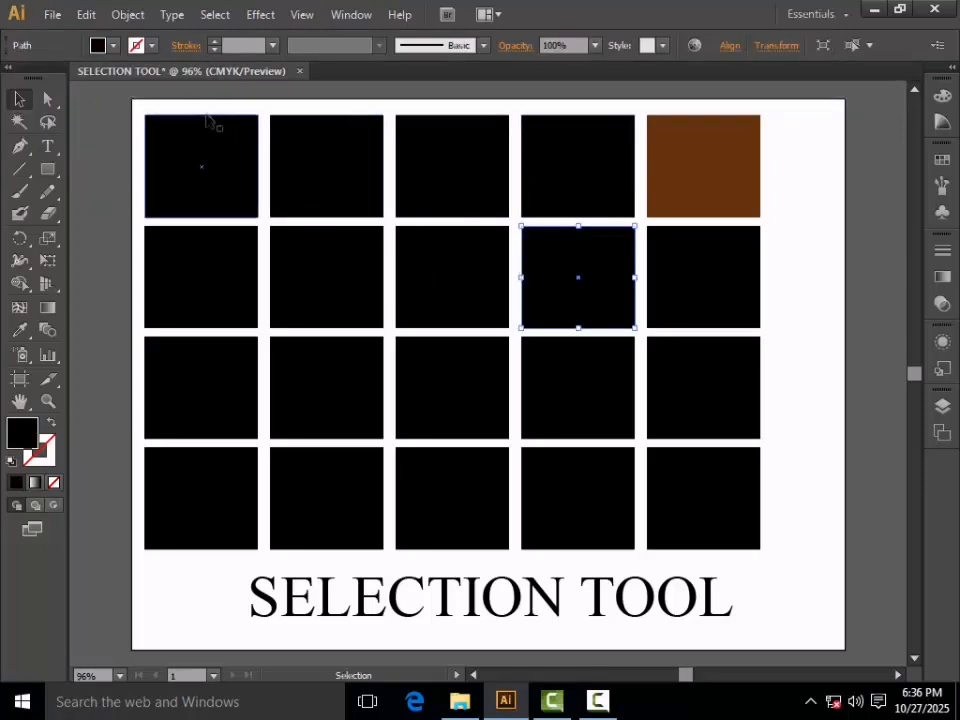
pyautogui.click(114, 45)
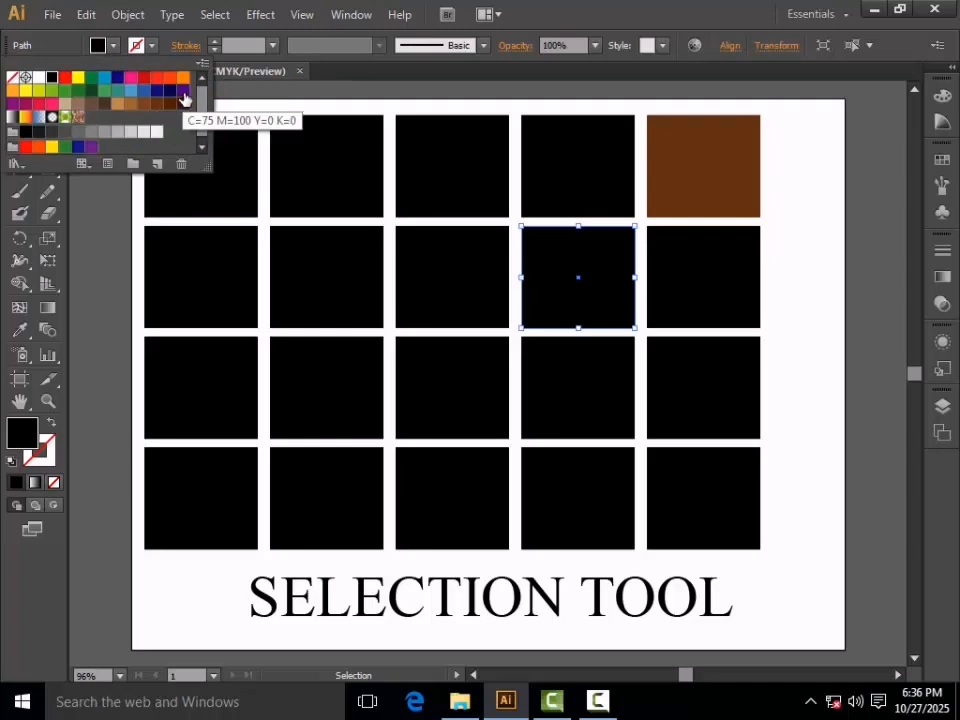
pyautogui.click(184, 91)
pyautogui.click(800, 313)
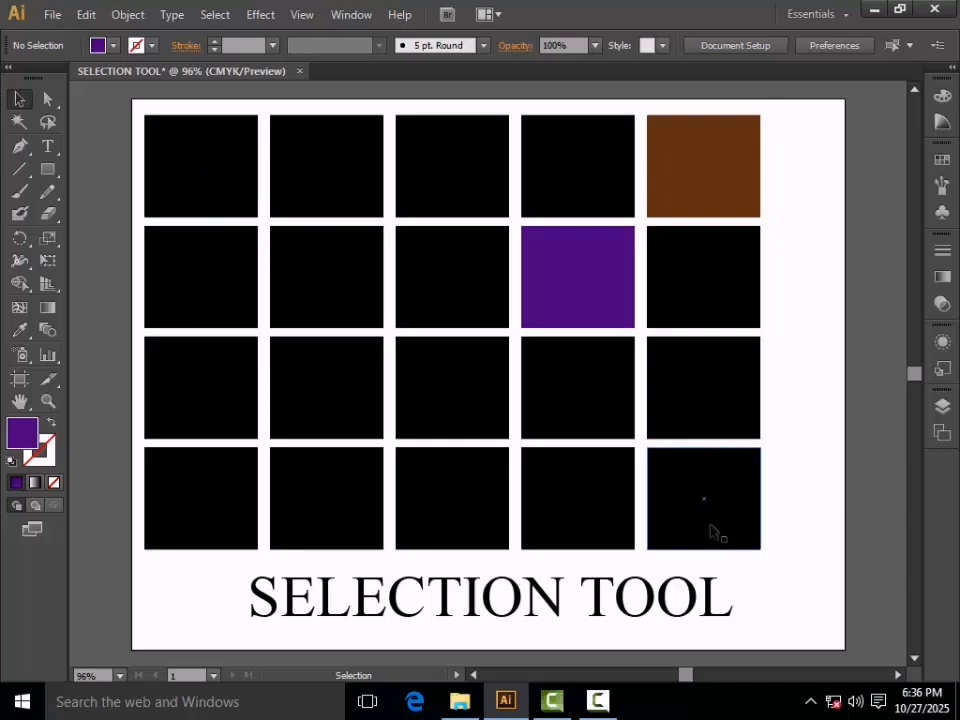
# Select the top-left, second-row second and fifth, and bottom-row third squares together
pyautogui.click(212, 190)
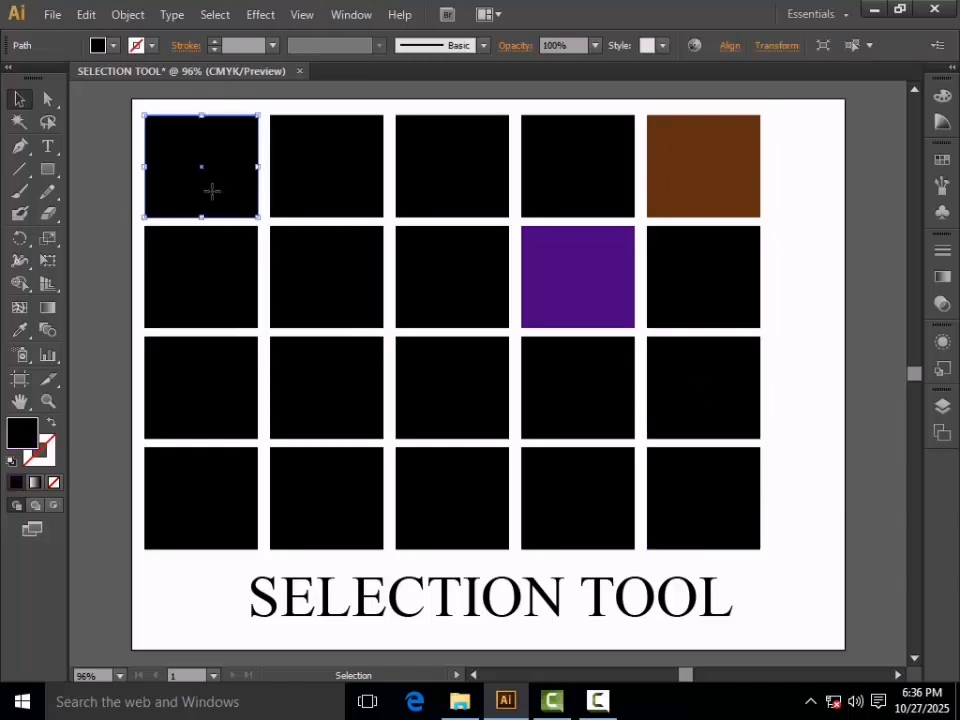
pyautogui.press('ctrl')
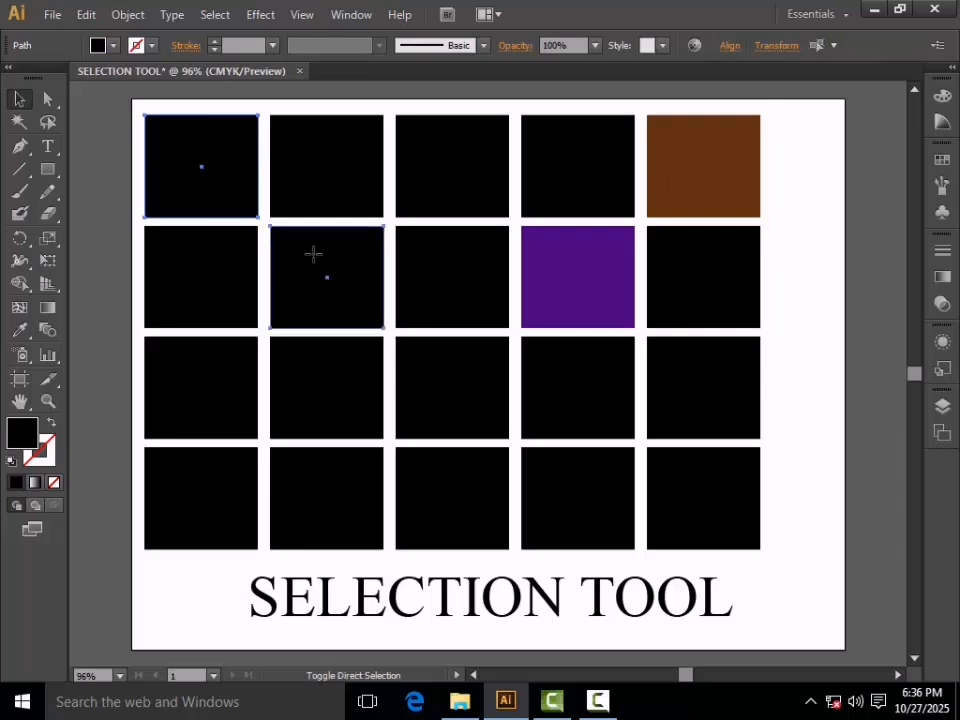
pyautogui.keyDown('ctrl'); pyautogui.keyDown('shift'); pyautogui.click(476, 492); pyautogui.keyUp('shift'); pyautogui.keyUp('ctrl')
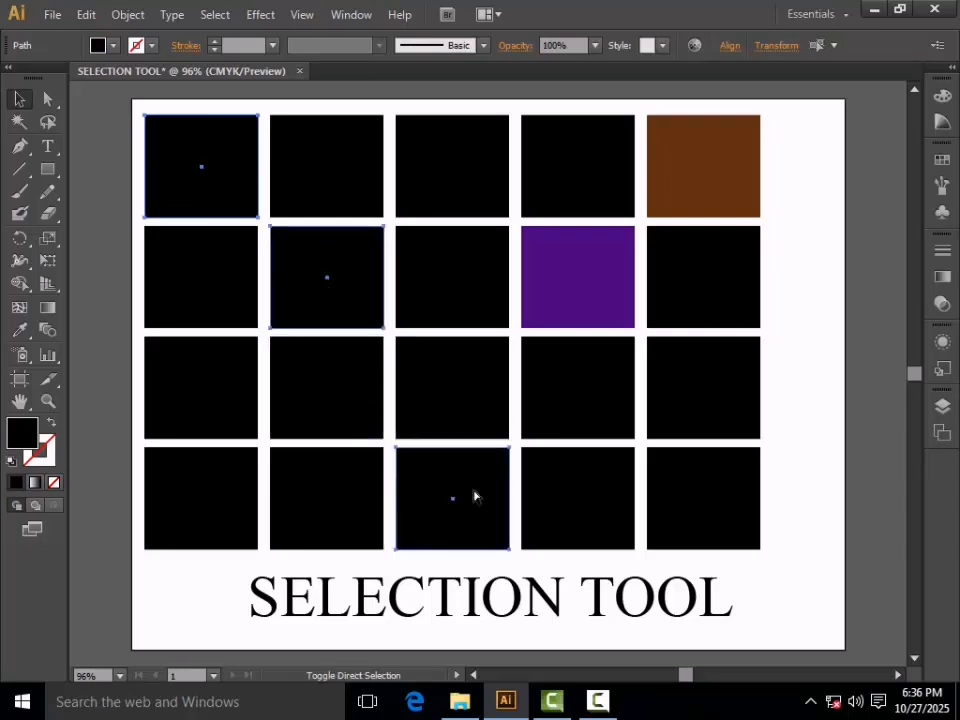
pyautogui.keyDown('ctrl'); pyautogui.keyDown('shift'); pyautogui.click(708, 497); pyautogui.keyUp('shift'); pyautogui.keyUp('ctrl')
pyautogui.keyDown('ctrl'); pyautogui.keyDown('shift'); pyautogui.click(720, 321); pyautogui.keyUp('shift'); pyautogui.keyUp('ctrl')
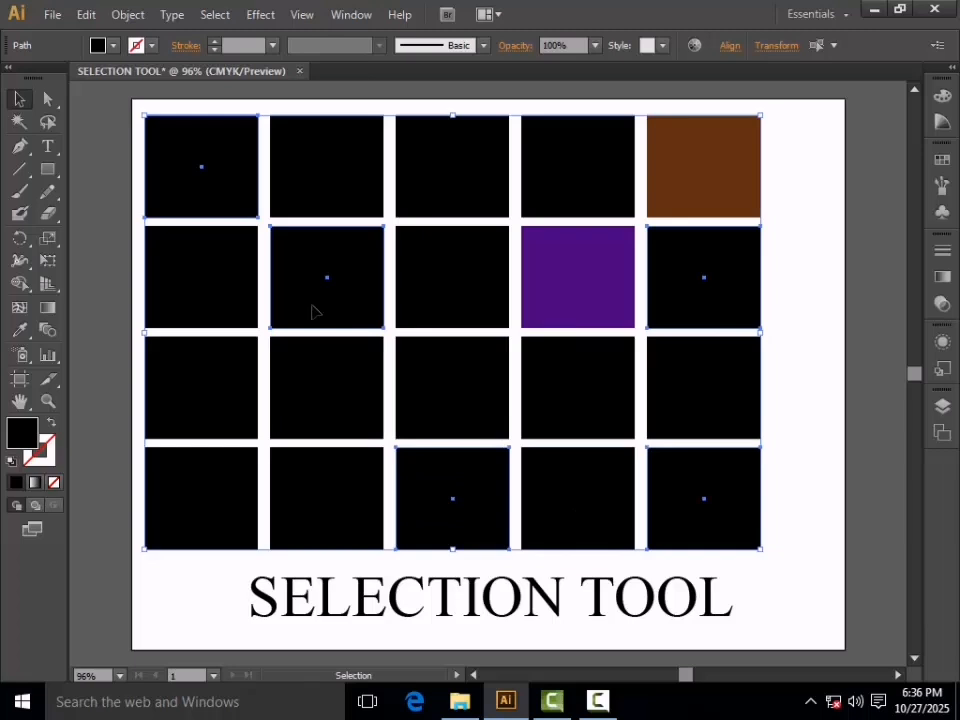
# Fill the selected squares with tan, then marquee-select the bottom three rows
pyautogui.click(93, 44)
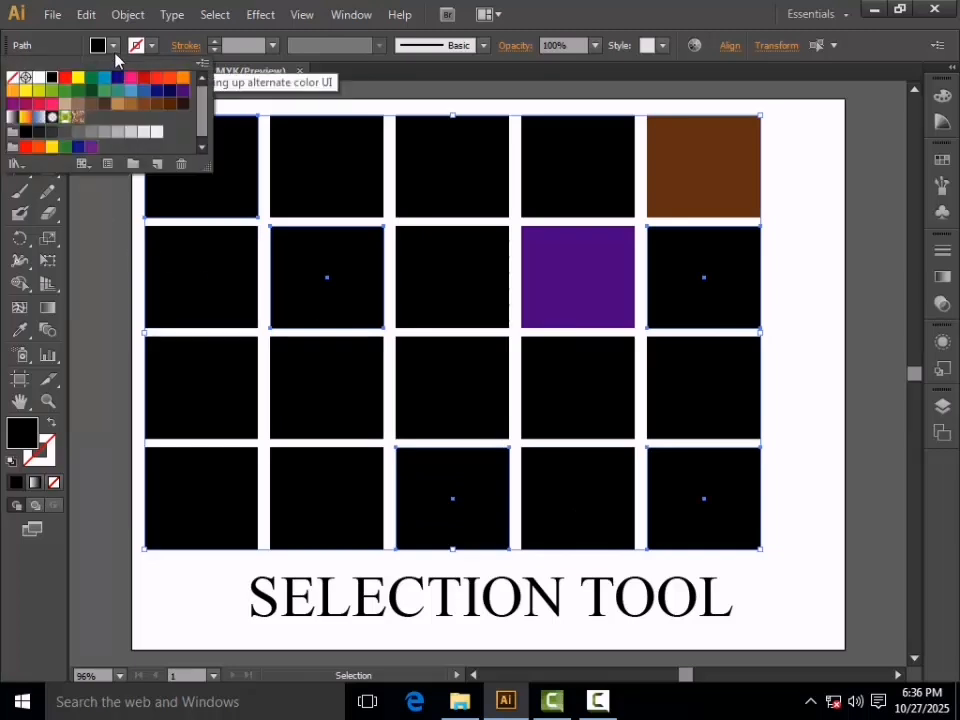
pyautogui.click(116, 106)
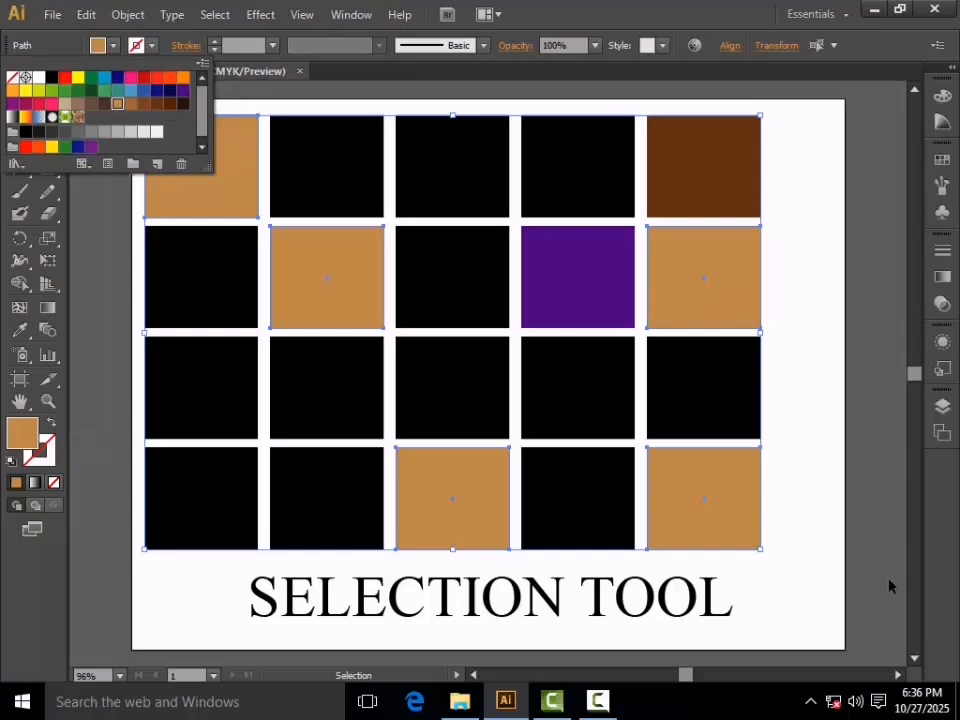
pyautogui.press('Escape')
pyautogui.click(107, 231)
pyautogui.moveTo(107, 224); pyautogui.dragTo(821, 552)
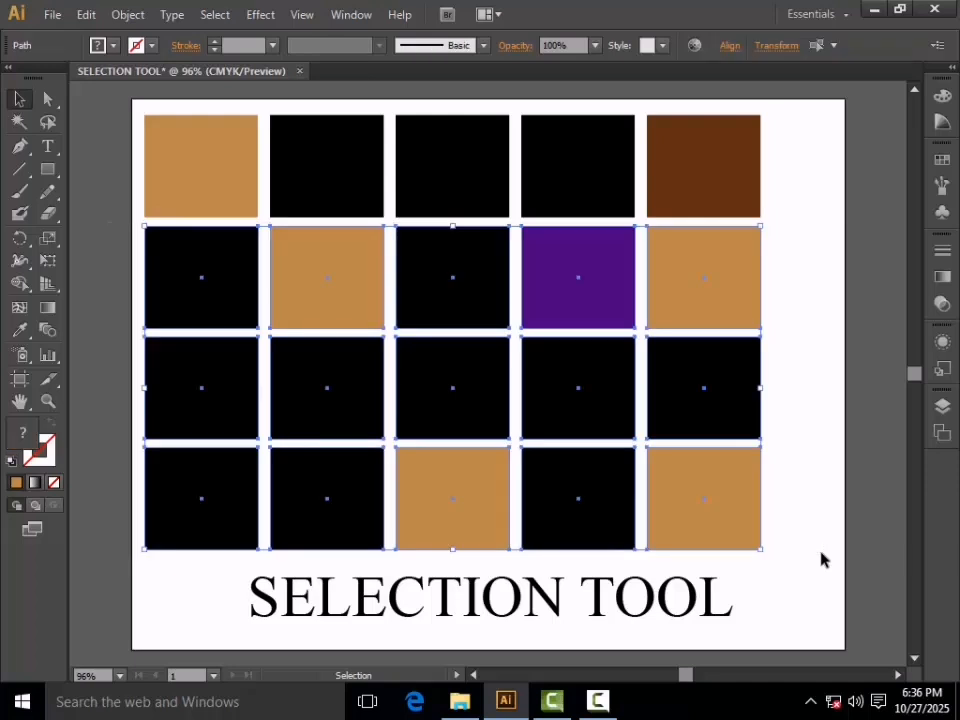
# Delete the bottom three rows and the other top-row squares, then drag the tan square toward centre
pyautogui.press('Delete')
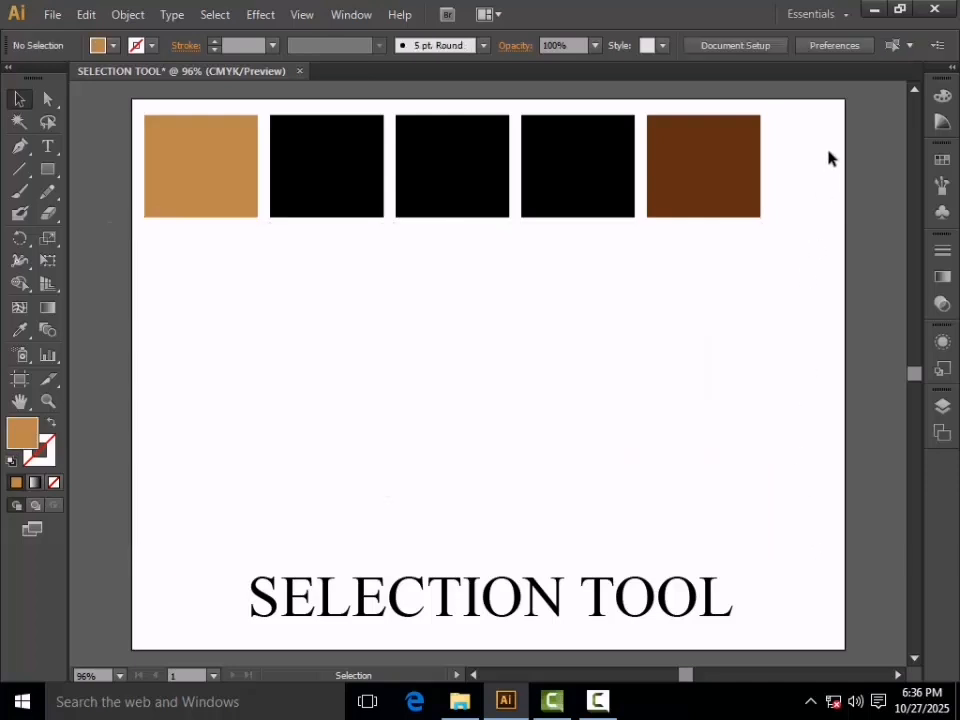
pyautogui.moveTo(802, 97); pyautogui.dragTo(266, 313)
pyautogui.press('Delete')
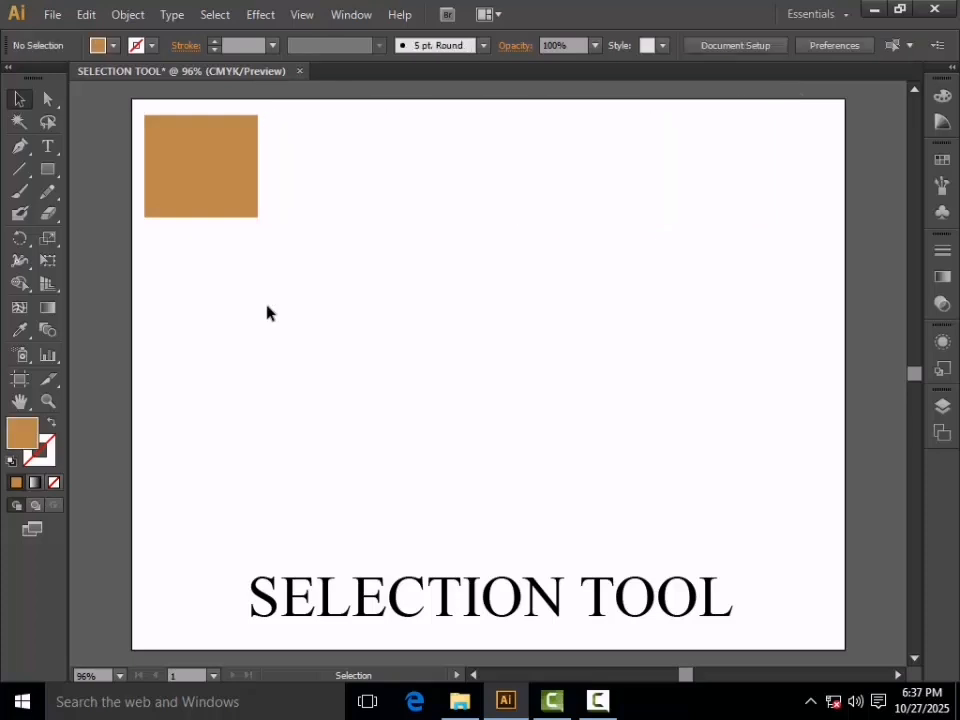
pyautogui.moveTo(228, 210); pyautogui.dragTo(446, 342)
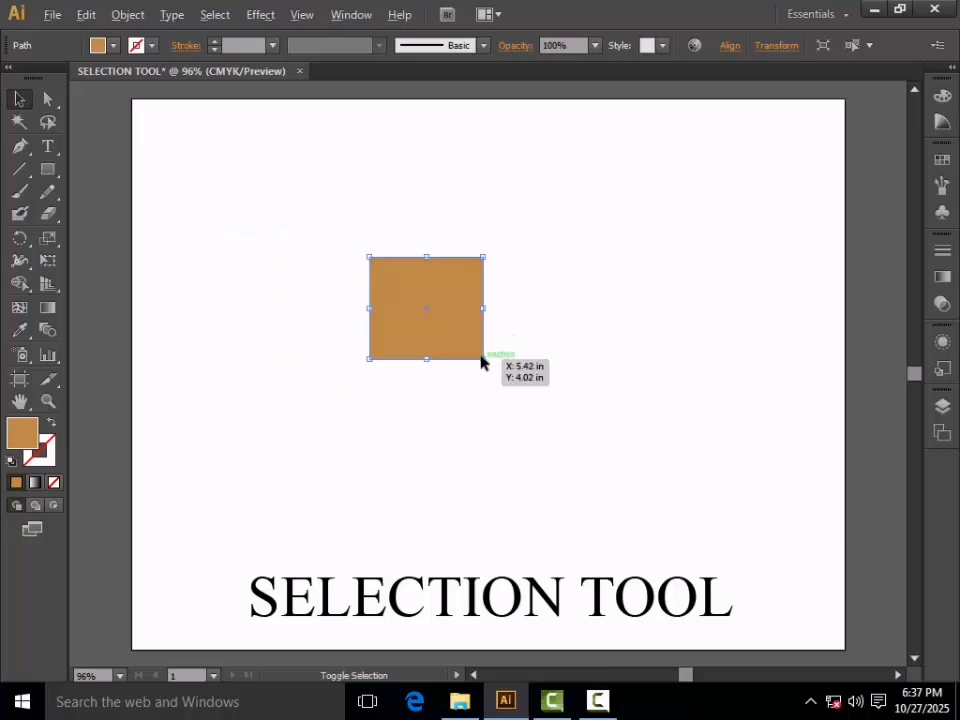
# Enlarge the tan square to about 3.42 × 3.08 in, nudge it up, and rotate it about 49°
pyautogui.moveTo(483, 360); pyautogui.dragTo(736, 509)
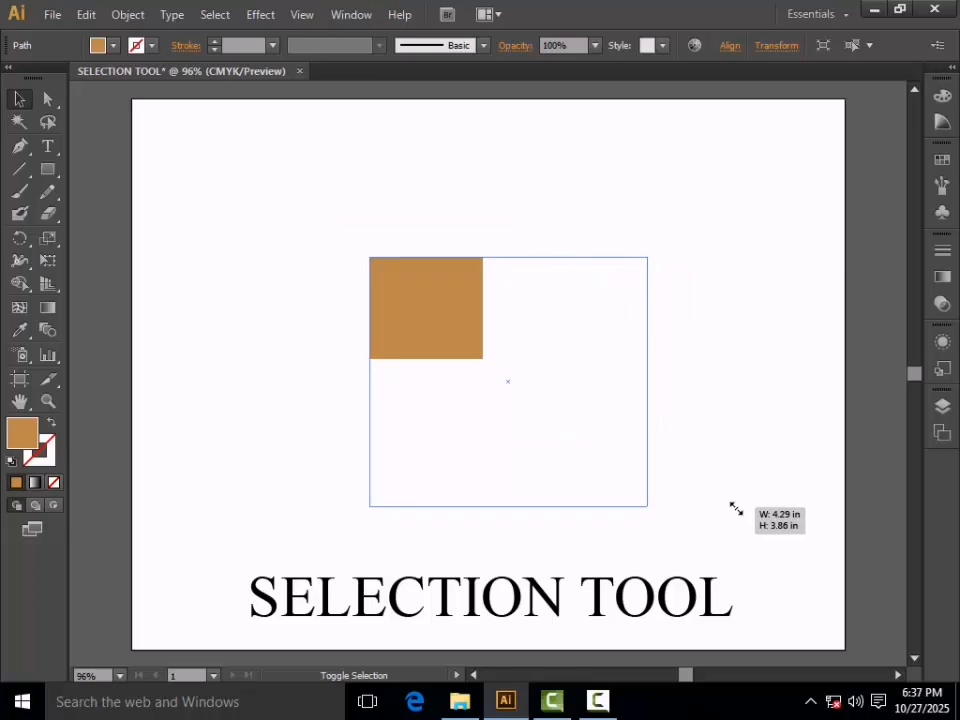
pyautogui.moveTo(727, 504); pyautogui.dragTo(568, 407)
pyautogui.moveTo(386, 315); pyautogui.dragTo(392, 309)
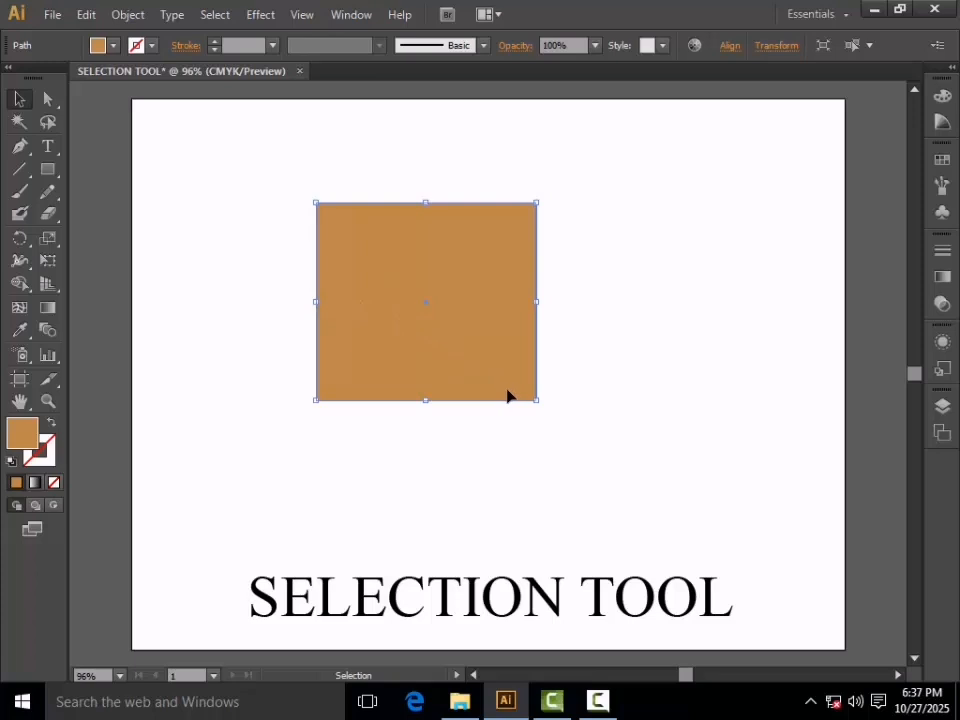
pyautogui.moveTo(537, 409); pyautogui.dragTo(593, 285)
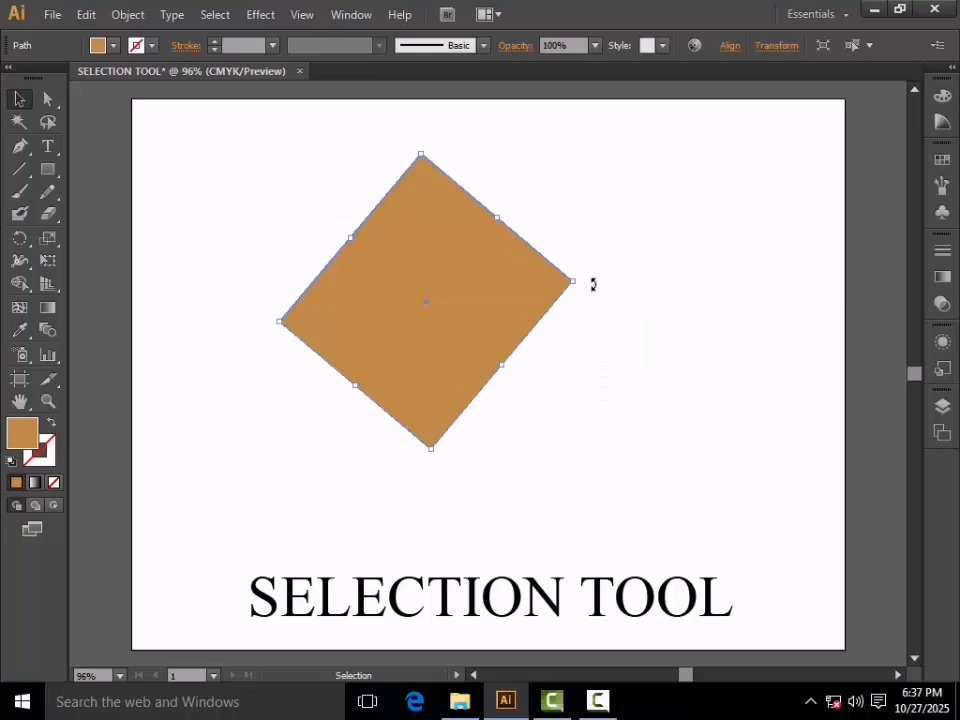